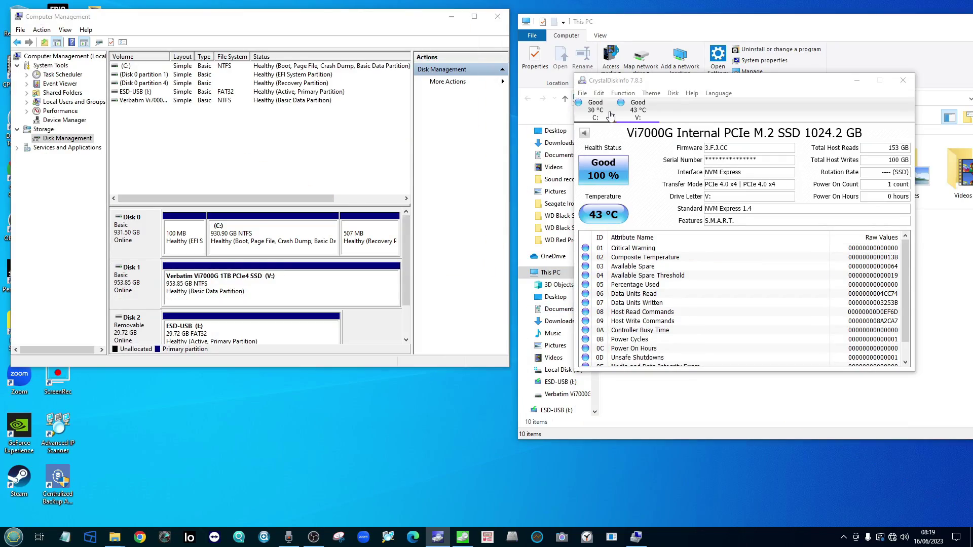
Shift the CrystalDiskInfo Vi7000G health window slightly up and to the left
drag(624, 83, 607, 68)
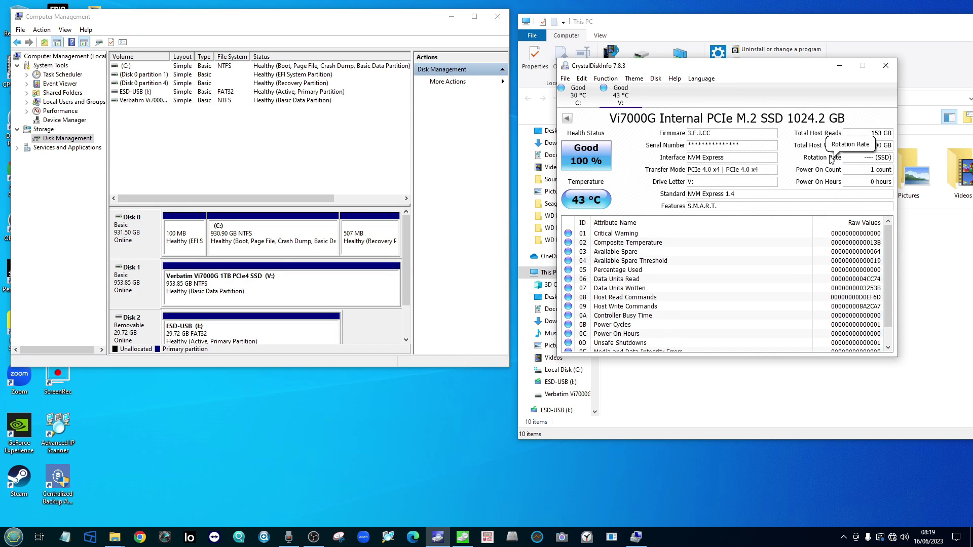
Bring the CrystalDiskMark V: results forward and park them lower right, below the drive health panel
click(462, 537)
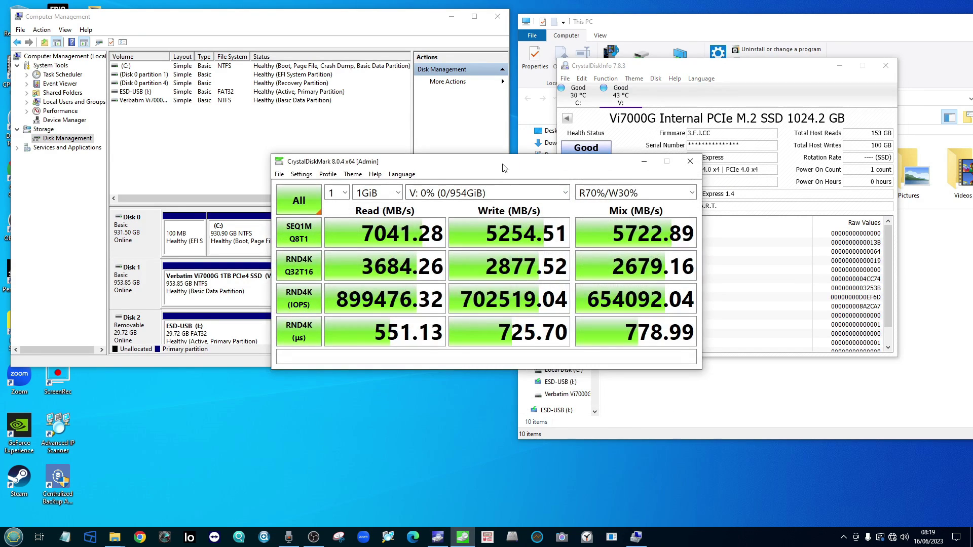
drag(503, 167, 561, 92)
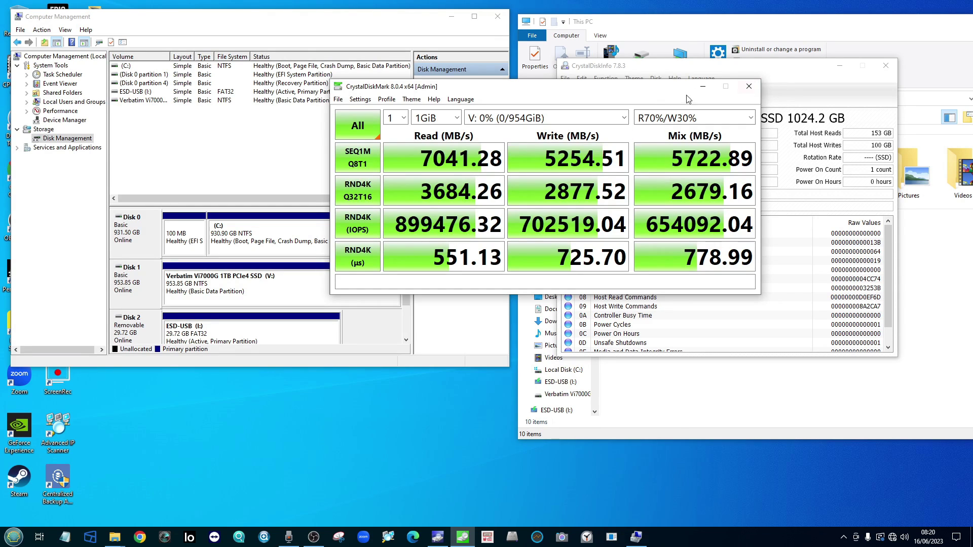
drag(662, 90, 739, 207)
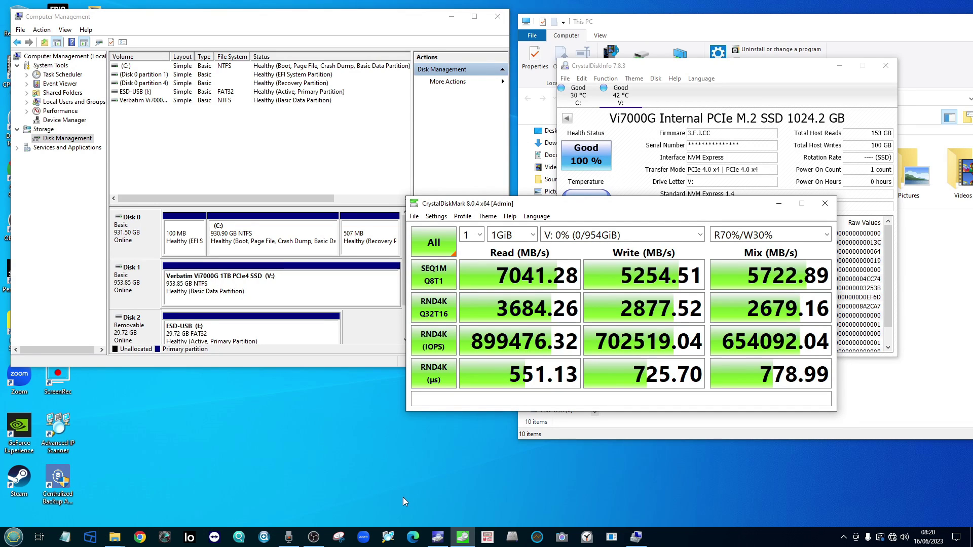
Open This PC's system specifications to review the i5-12600K and 16.0 GB RAM
mouse_move(114, 537)
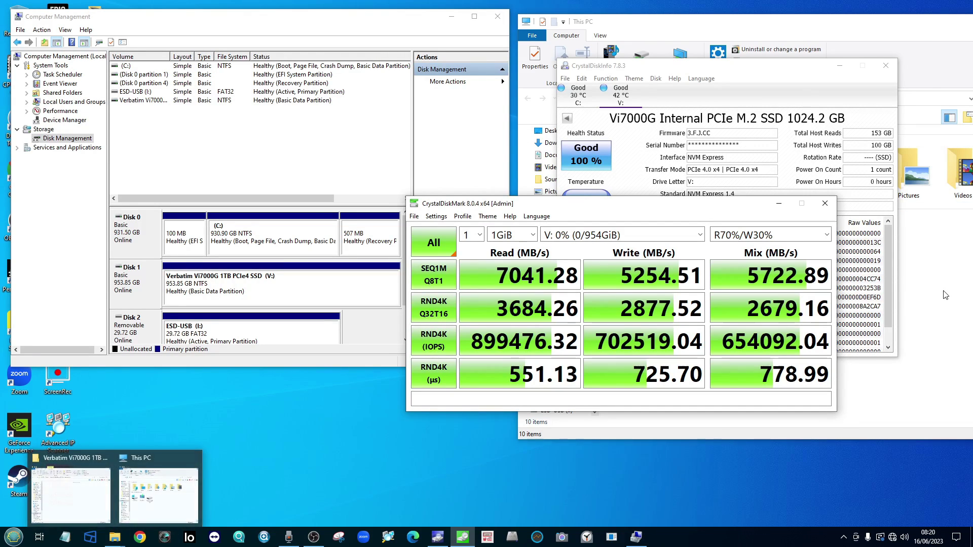
click(159, 497)
click(765, 61)
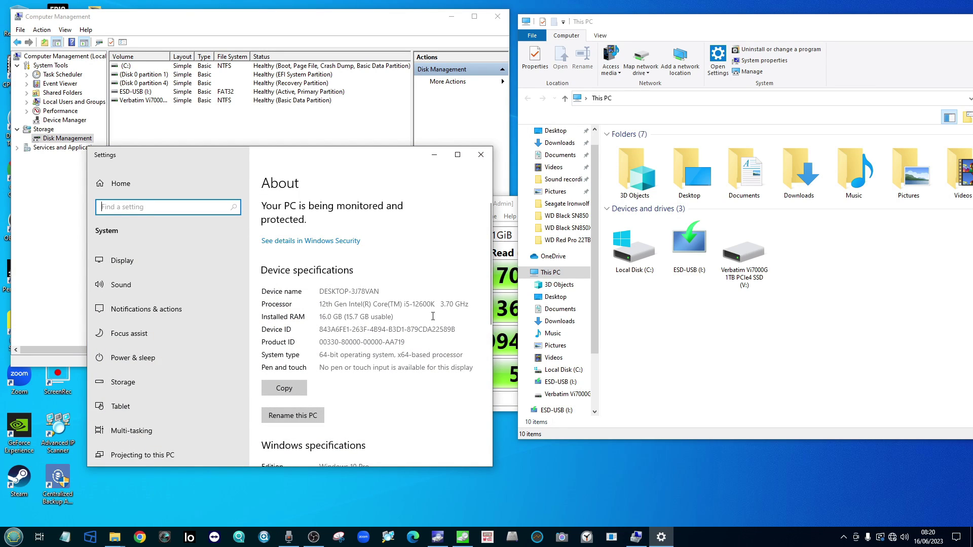
scroll(320, 365, down, 5)
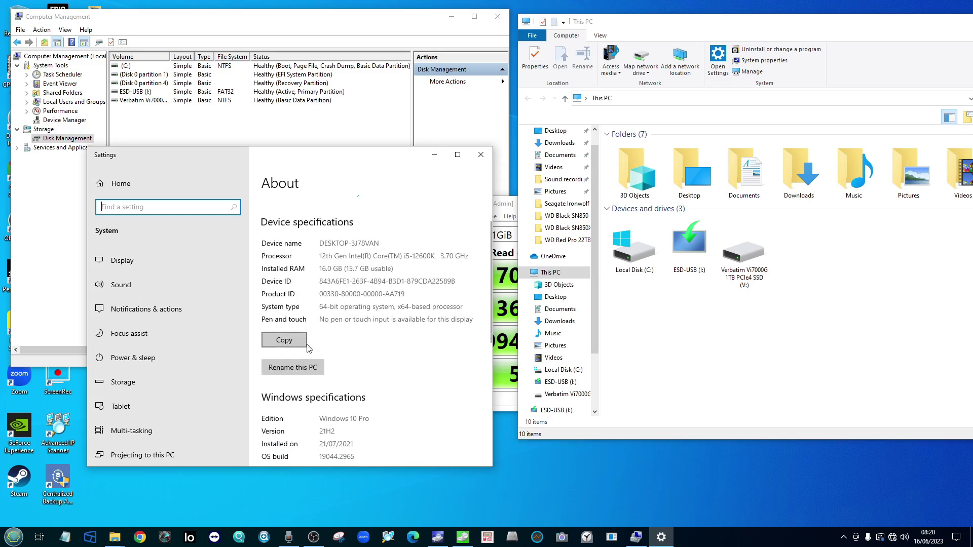
scroll(312, 346, up, 2)
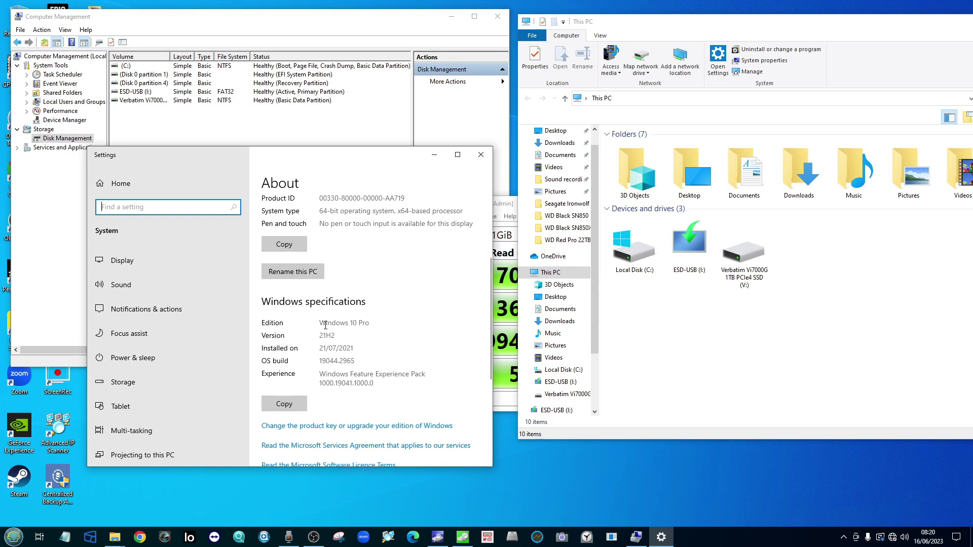
Select the Windows 10 Pro edition, close Settings, and move This PC down-left
triple_click(326, 325)
scroll(398, 327, up, 3)
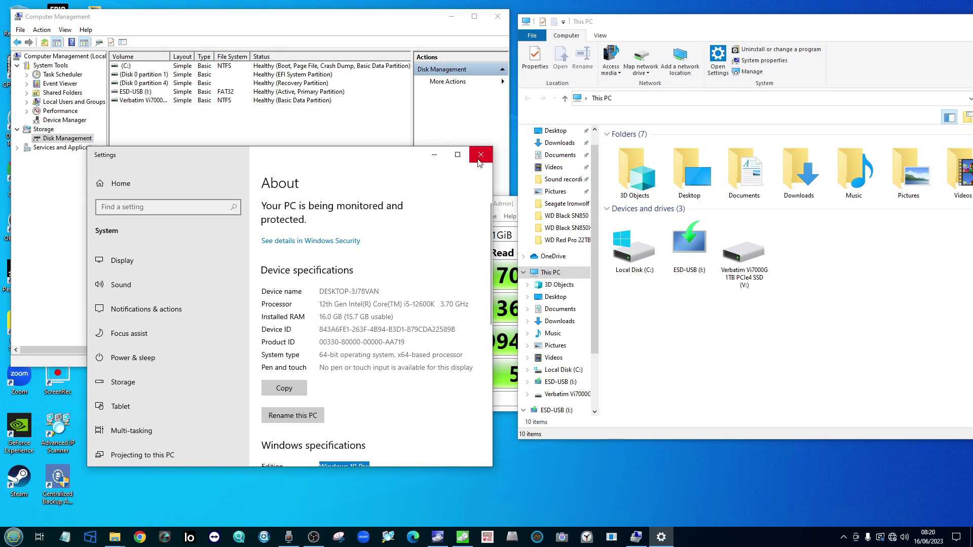
click(438, 156)
drag(749, 23, 565, 295)
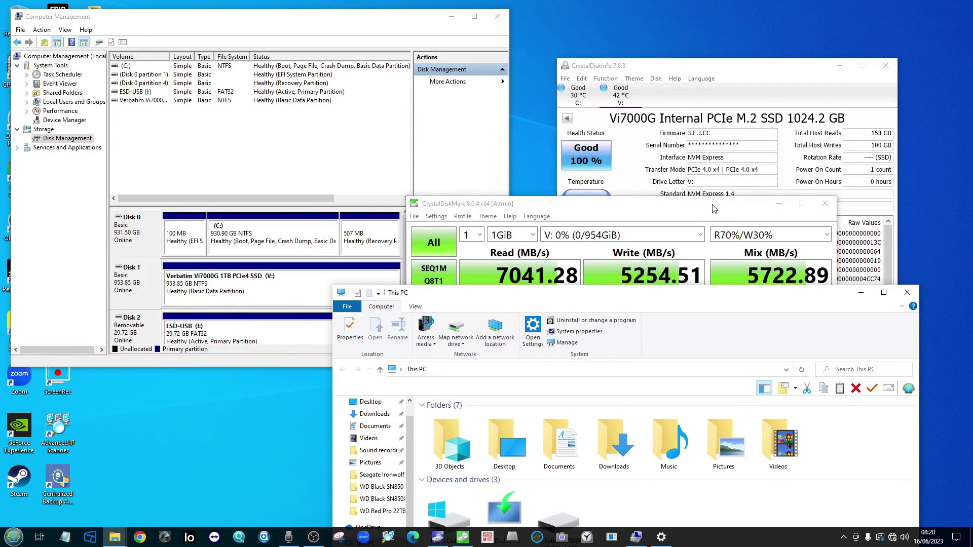
Minimise This PC and place the CrystalDiskMark V: results over Computer Management beside the drive details
click(861, 292)
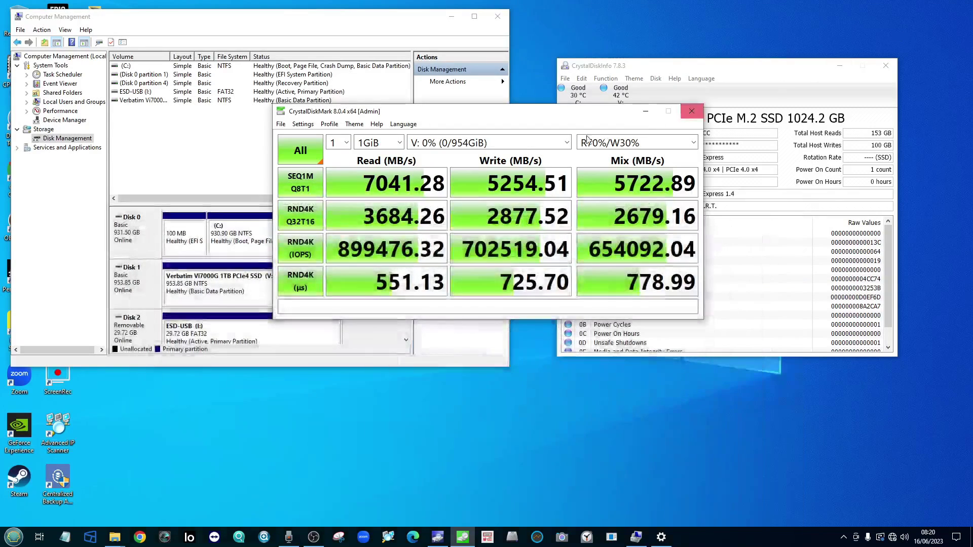
drag(574, 115, 509, 104)
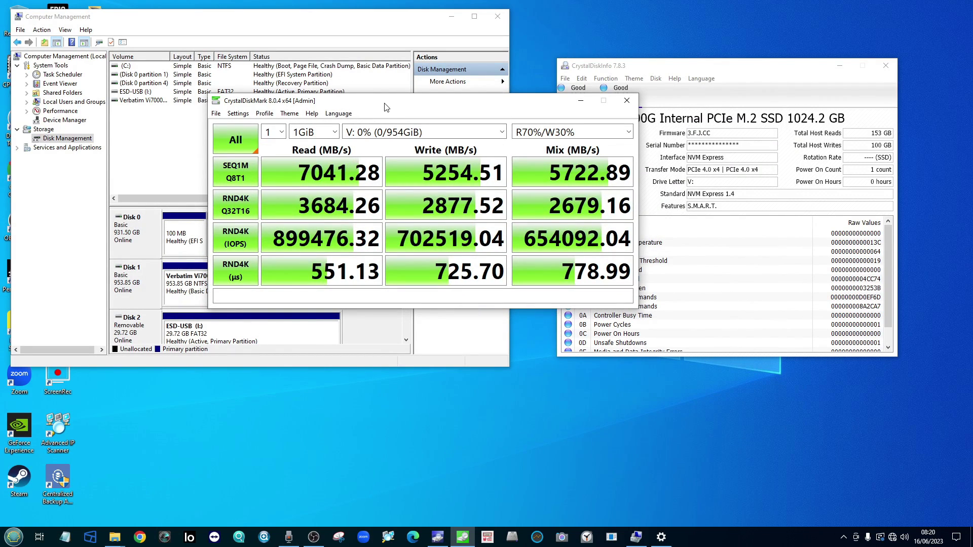
drag(384, 103, 429, 137)
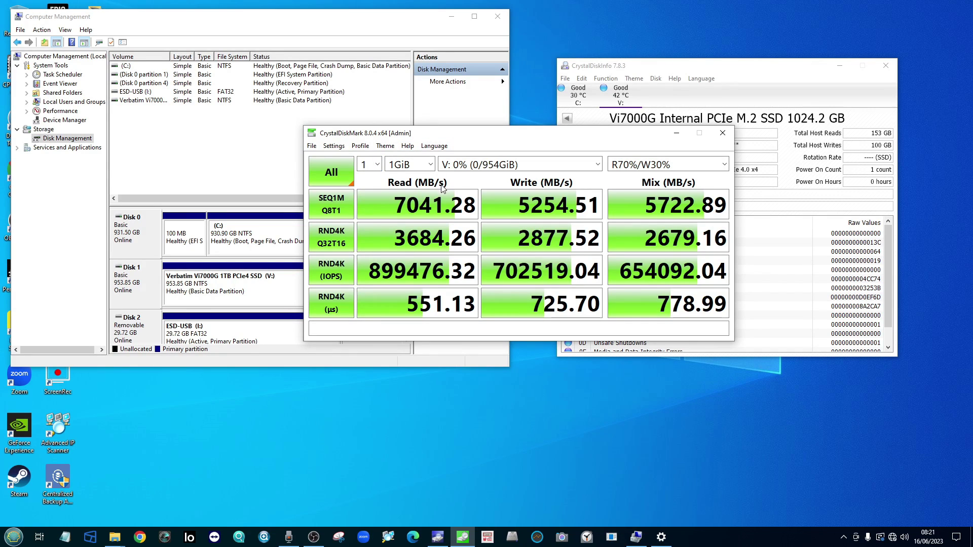
drag(496, 137, 278, 64)
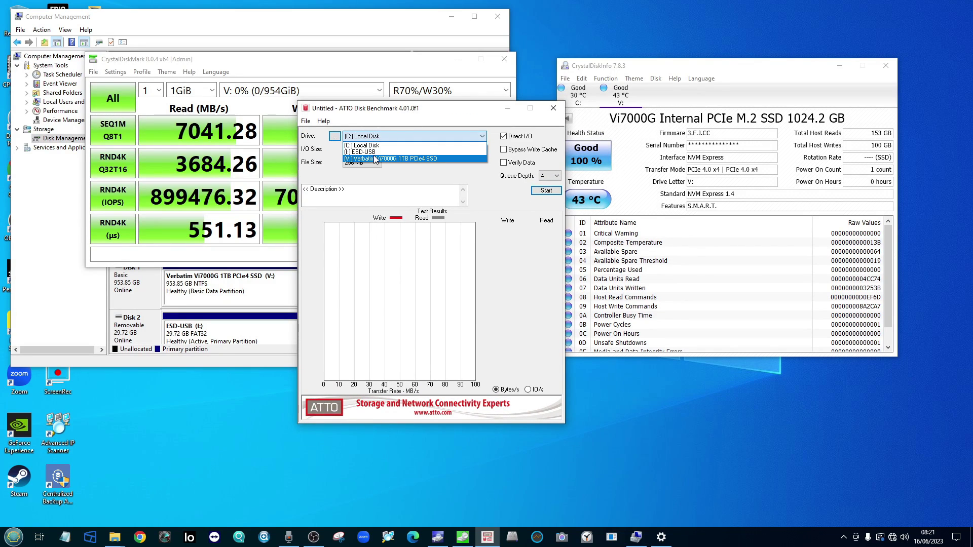
Select the Verbatim Vi7000G V: drive in ATTO and move the window below CrystalDiskMark
click(417, 160)
drag(430, 112, 221, 288)
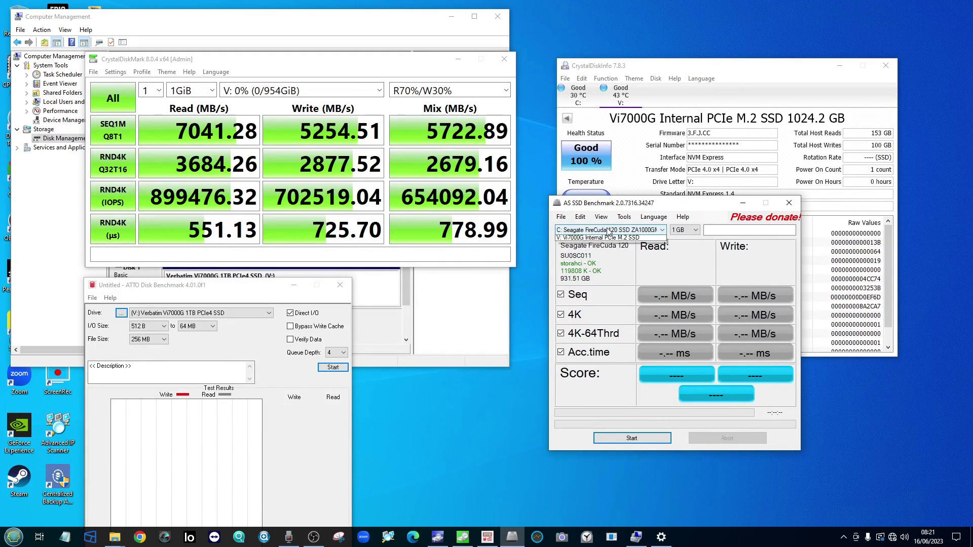
Target the Vi7000G V: drive in AS SSD, rearrange the windows, and launch another CrystalDiskMark
click(614, 254)
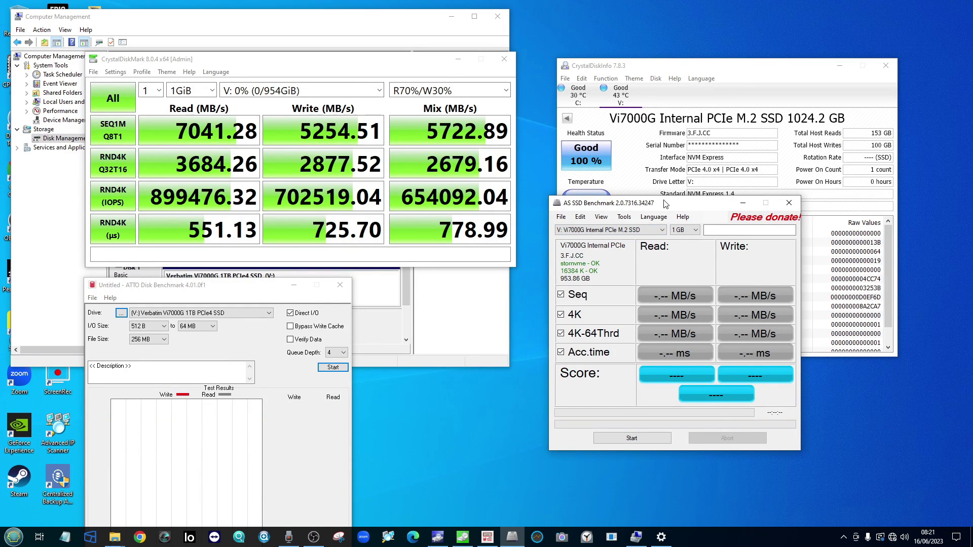
drag(667, 202, 492, 286)
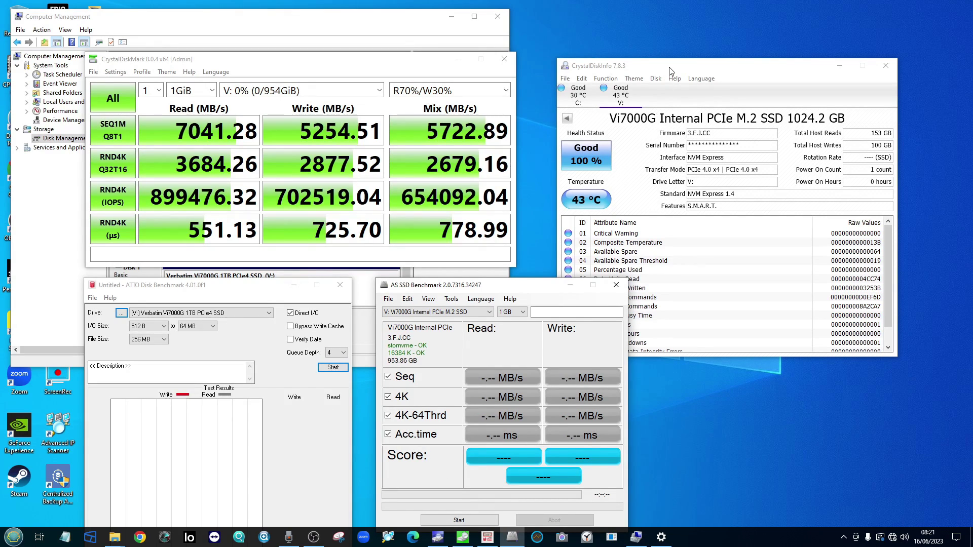
drag(668, 71, 662, 29)
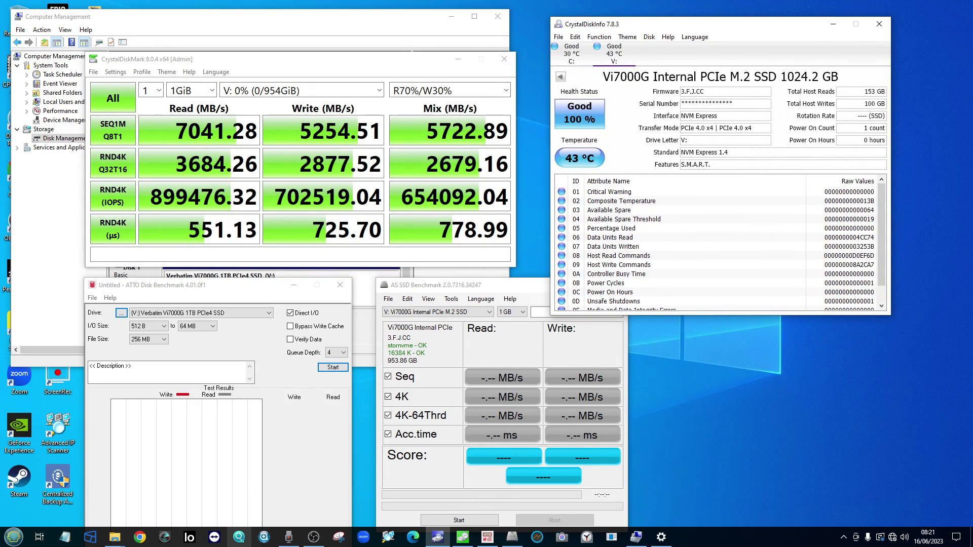
mouse_move(318, 541)
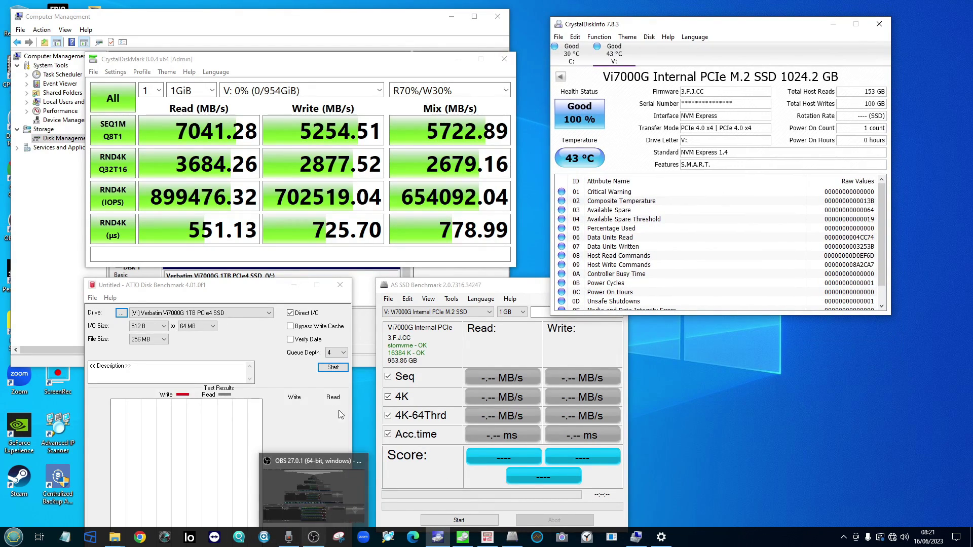
right_click(462, 538)
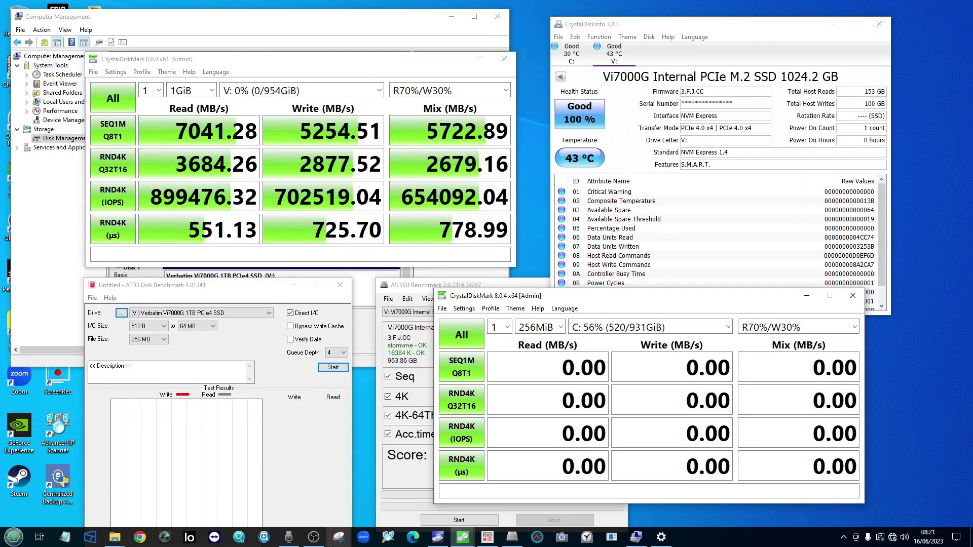
Set the new CrystalDiskMark run to 1GiB on drive V: and start the benchmark
click(314, 537)
click(314, 538)
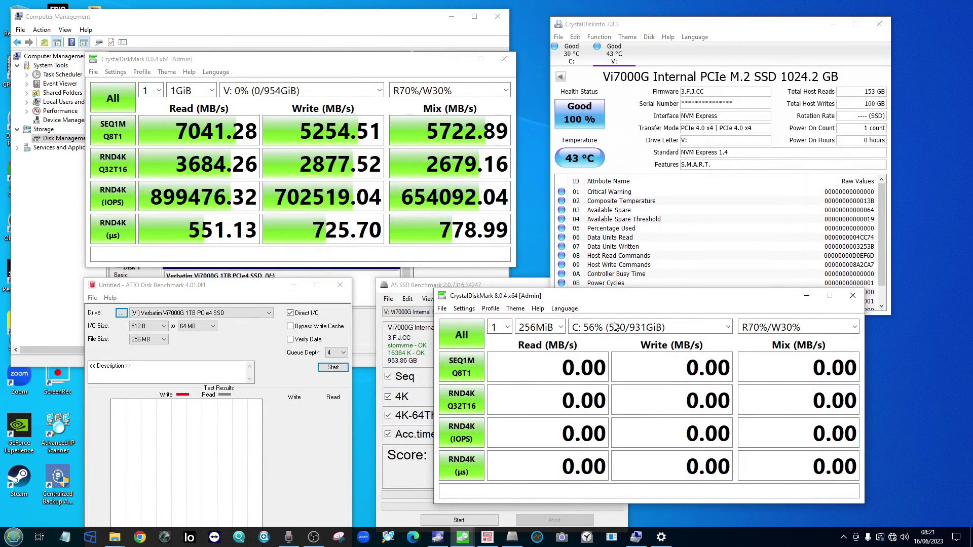
click(538, 327)
click(529, 402)
click(632, 329)
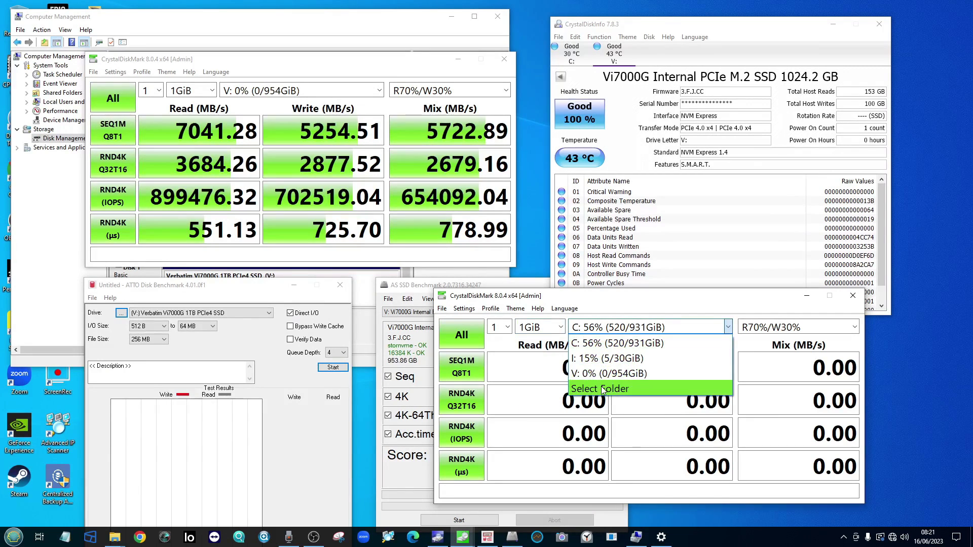
click(633, 371)
click(468, 335)
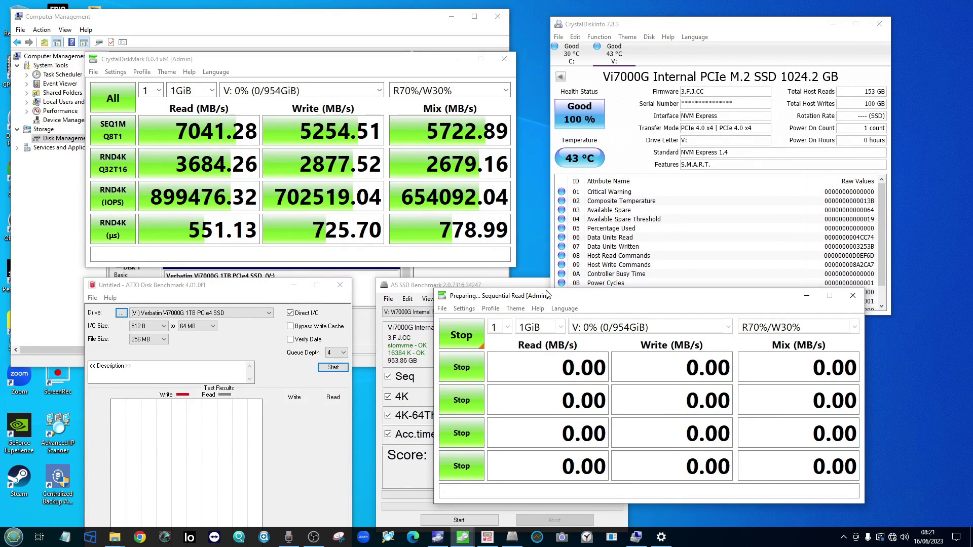
Stop and close the interval-timed test run, then reposition the 1GiB results window higher
drag(546, 295, 632, 58)
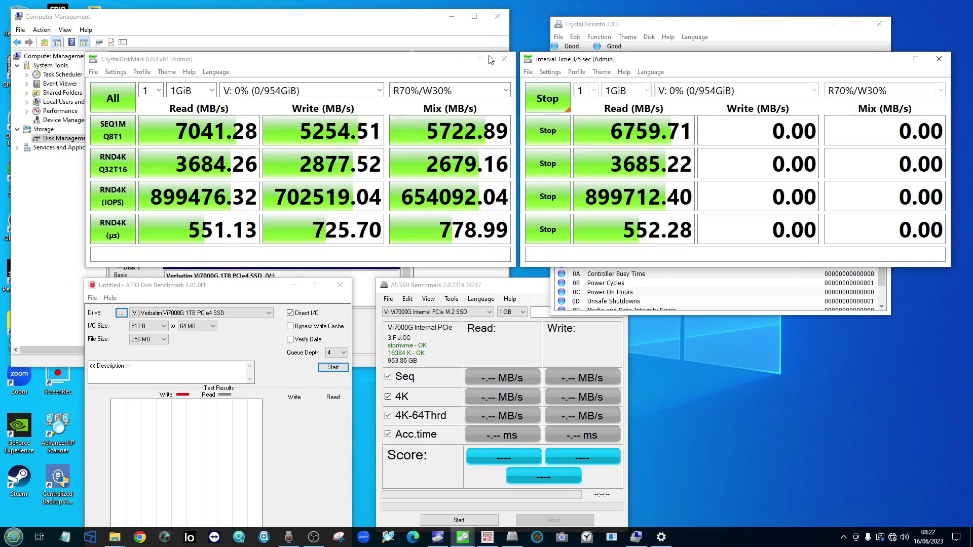
drag(567, 61, 566, 61)
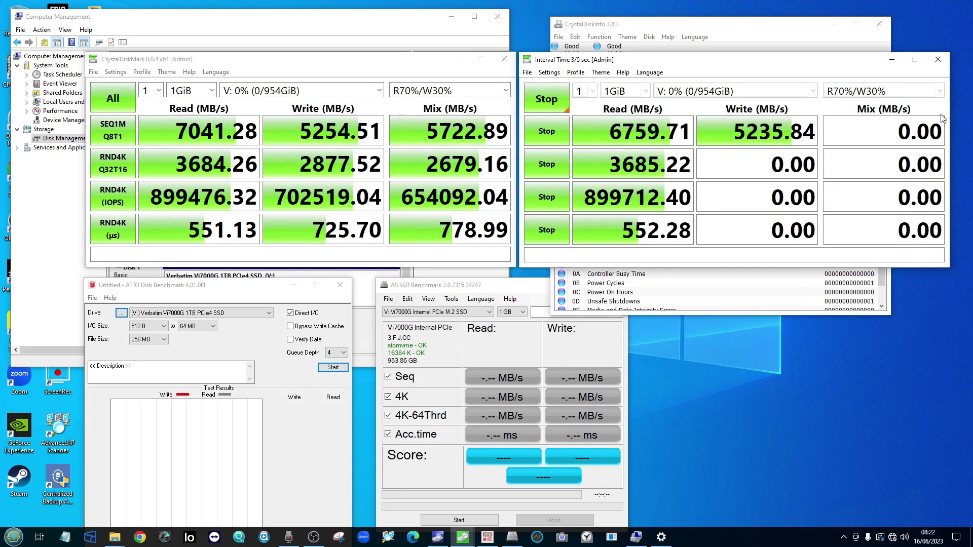
click(938, 60)
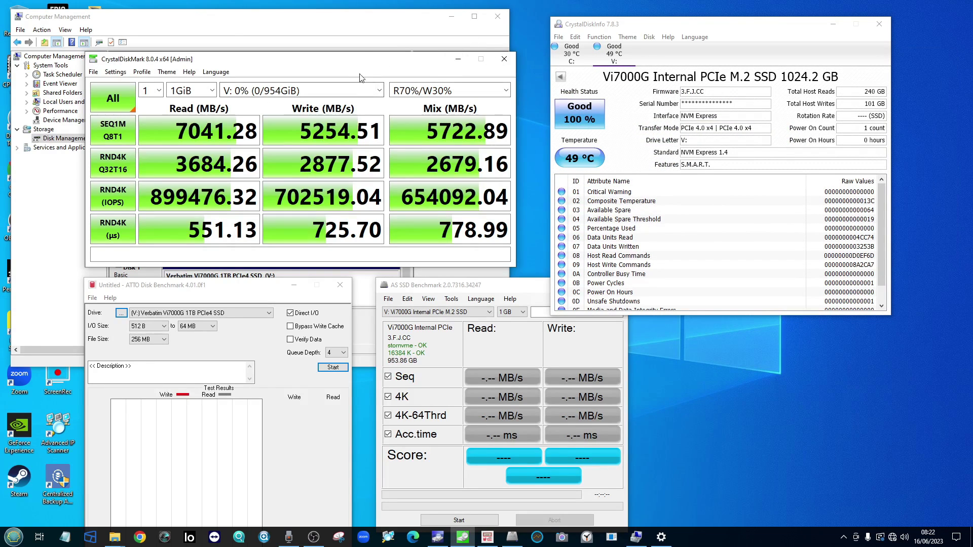
mouse_move(355, 60)
mouse_down()
mouse_move(471, 89)
mouse_move(269, 33)
mouse_move(313, 60)
mouse_up()
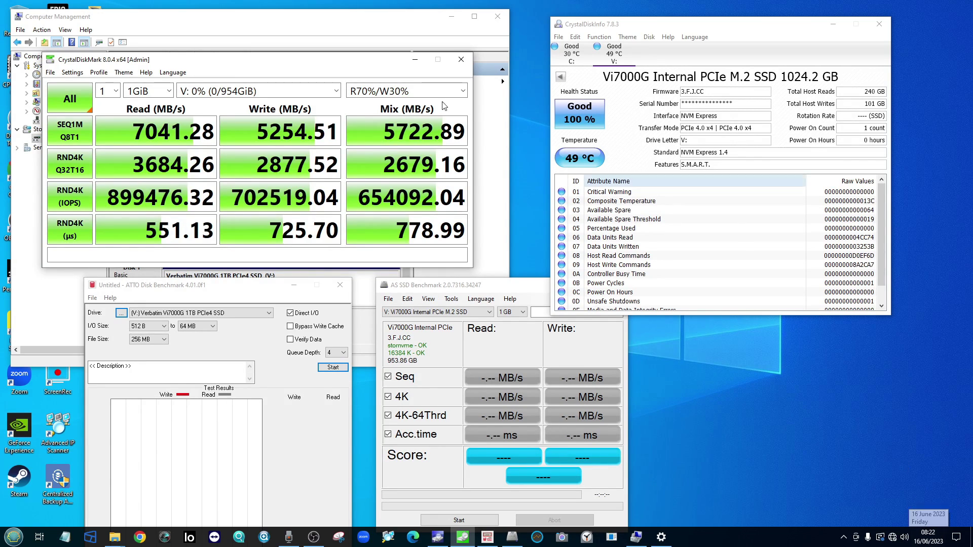
drag(317, 63, 321, 52)
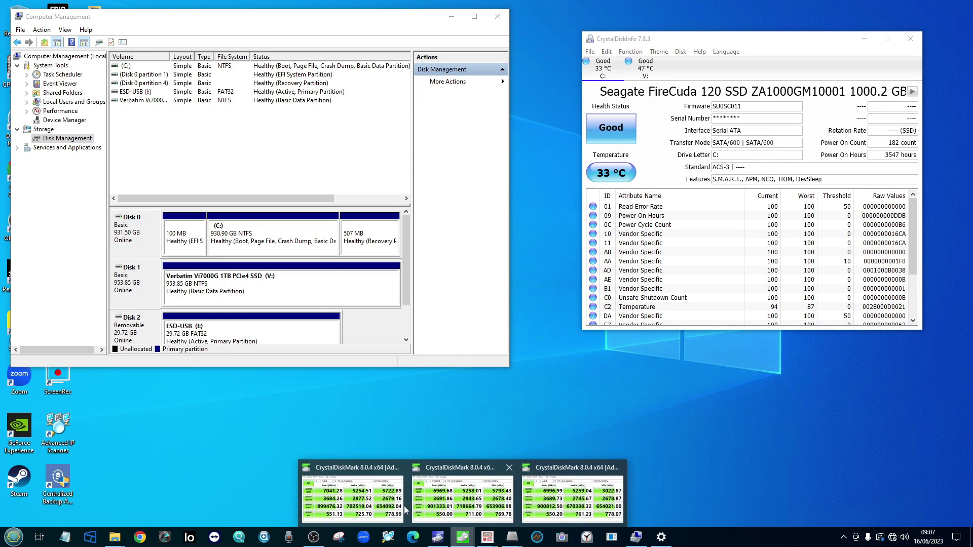
Restore the 1GiB, 256MiB and 4GiB CrystalDiskMark windows and arrange them side by side
click(353, 499)
mouse_move(463, 537)
click(469, 514)
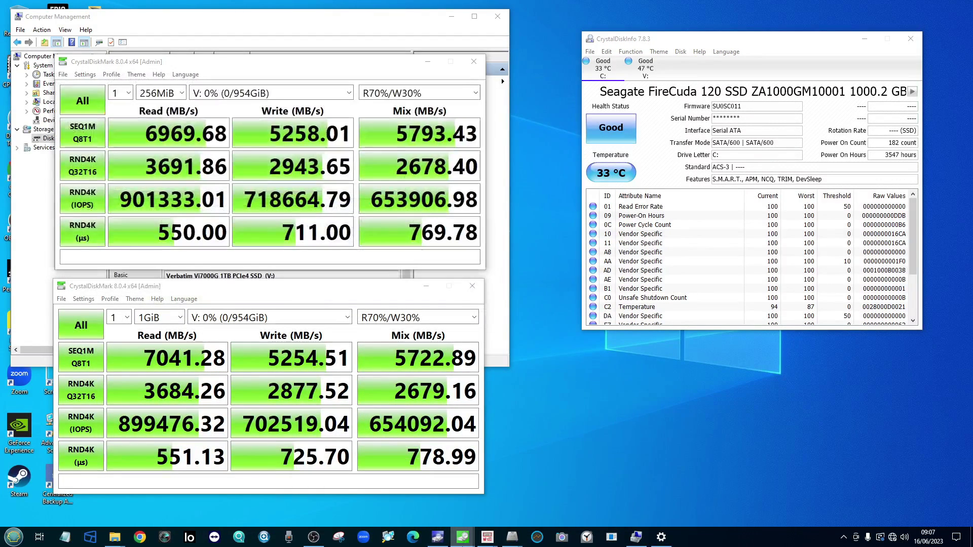
click(575, 499)
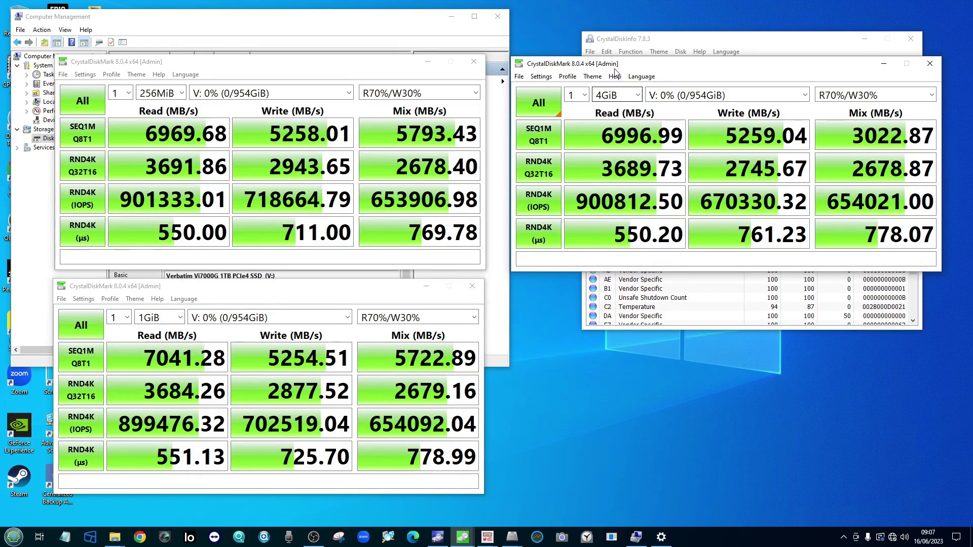
drag(617, 67, 617, 70)
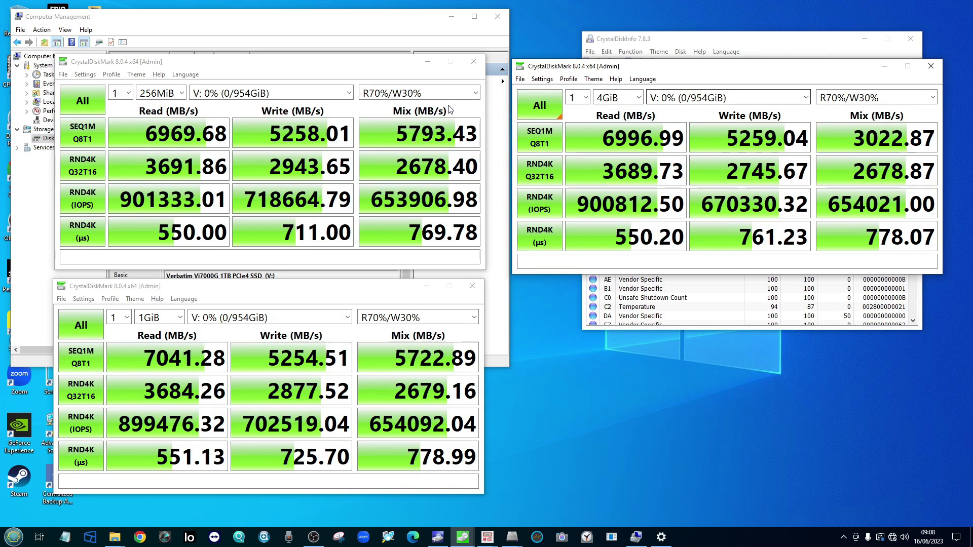
click(273, 65)
drag(273, 65, 274, 44)
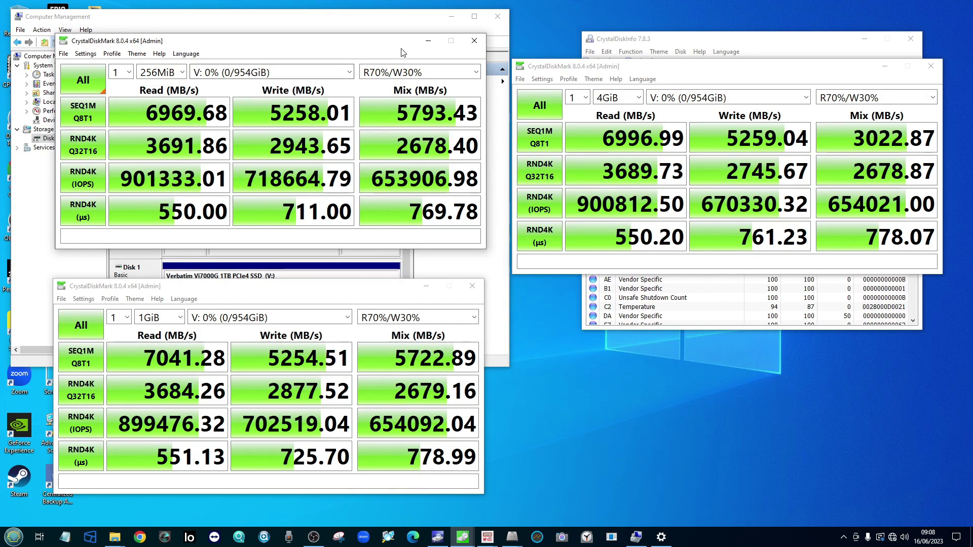
drag(415, 44, 414, 56)
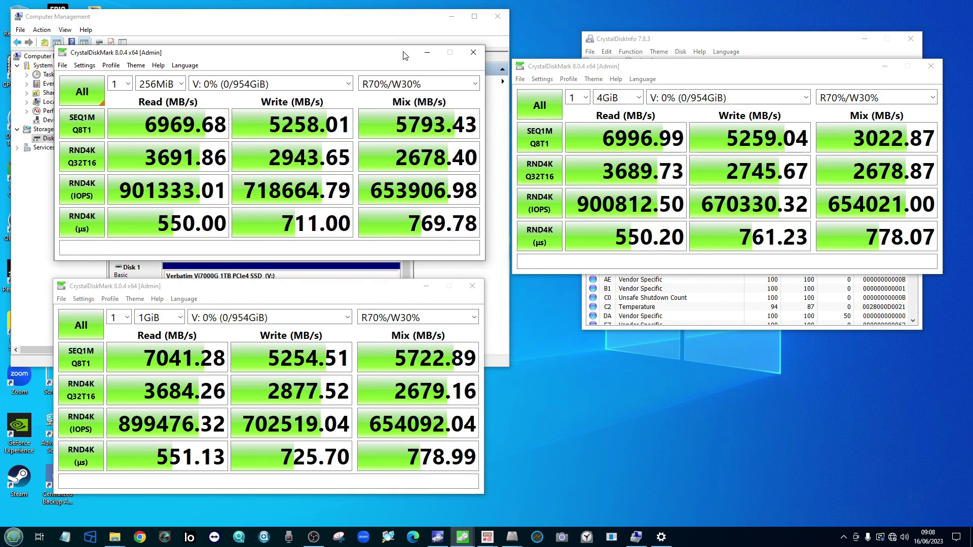
Minimise all three CrystalDiskMark result windows and restore the first ATTO results window
click(426, 53)
click(425, 286)
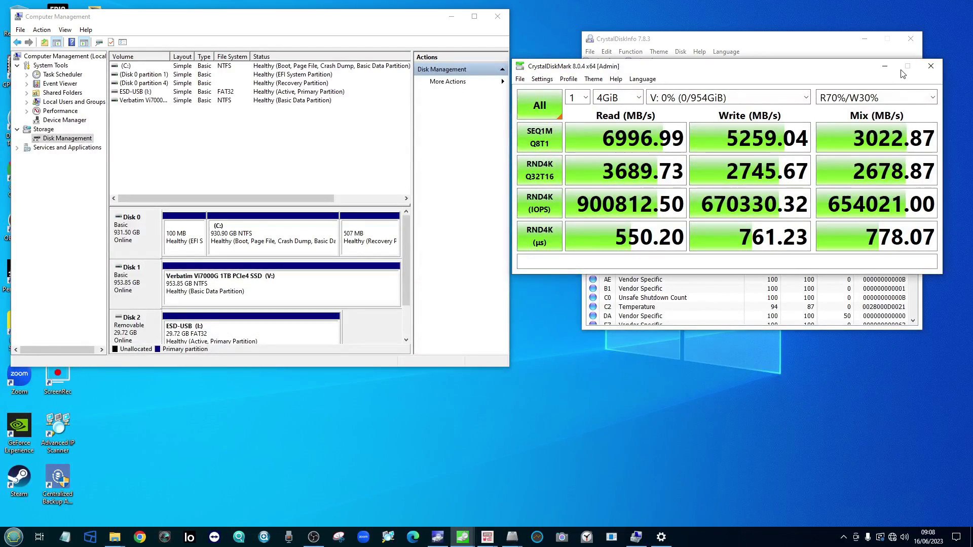
click(884, 66)
click(463, 538)
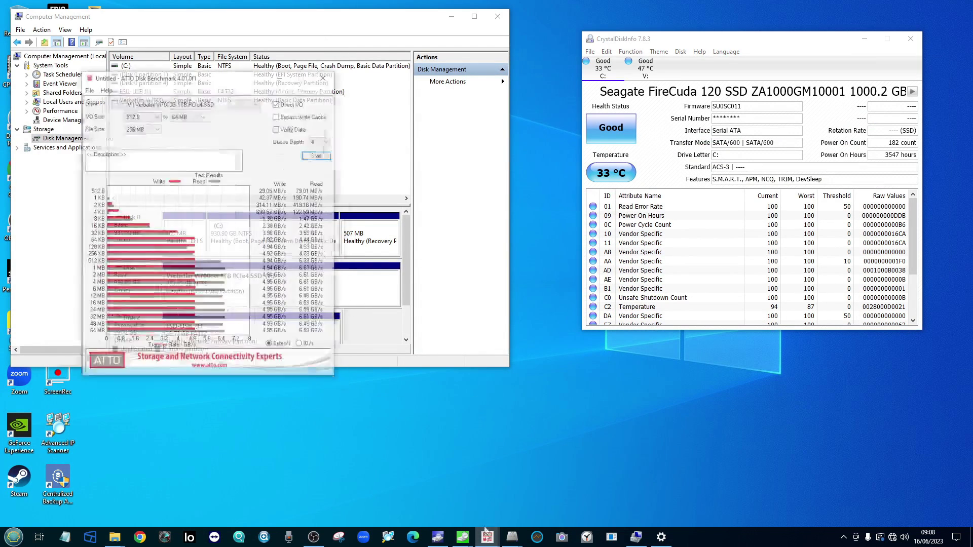
Restore the other two ATTO windows, placing the 1 GB run in the middle beside 256 MB and 4 GB
click(487, 538)
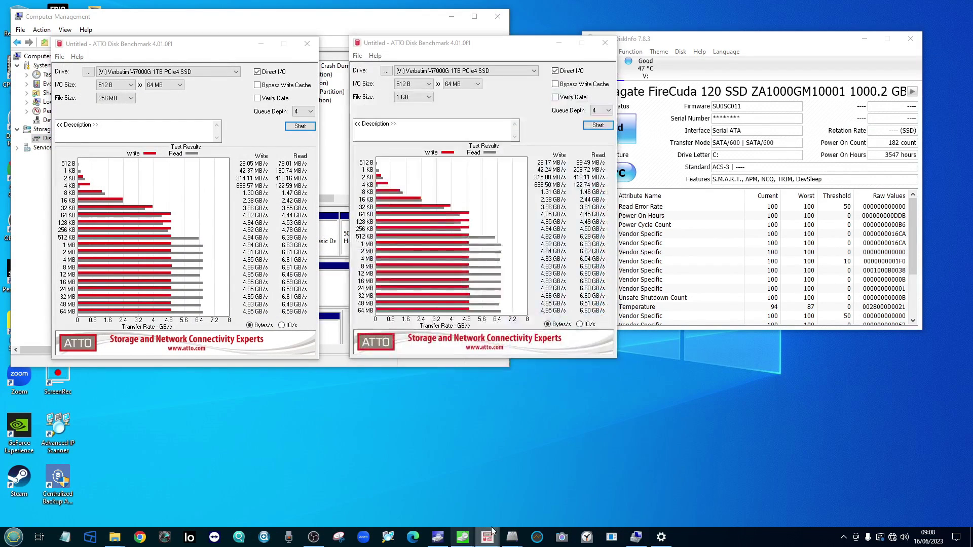
click(499, 517)
drag(527, 43, 522, 52)
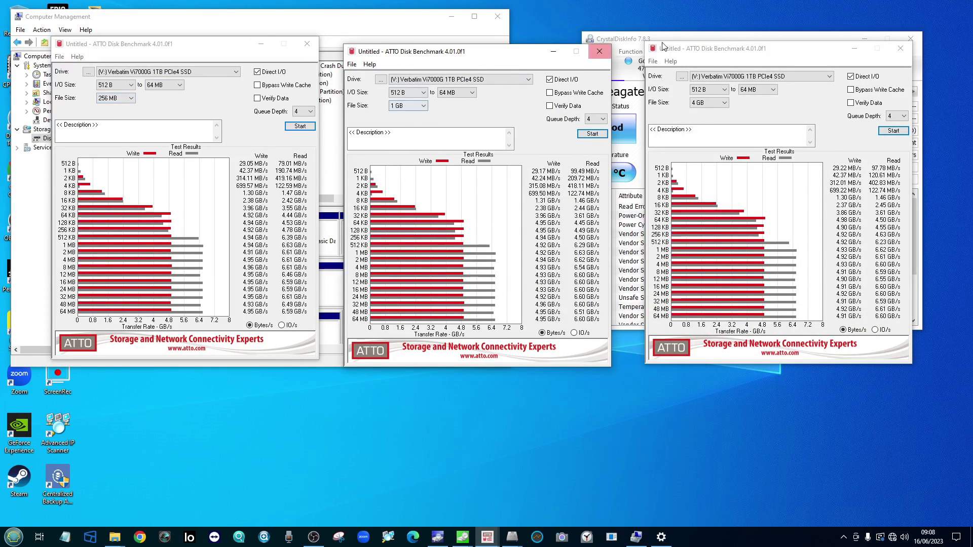
click(703, 104)
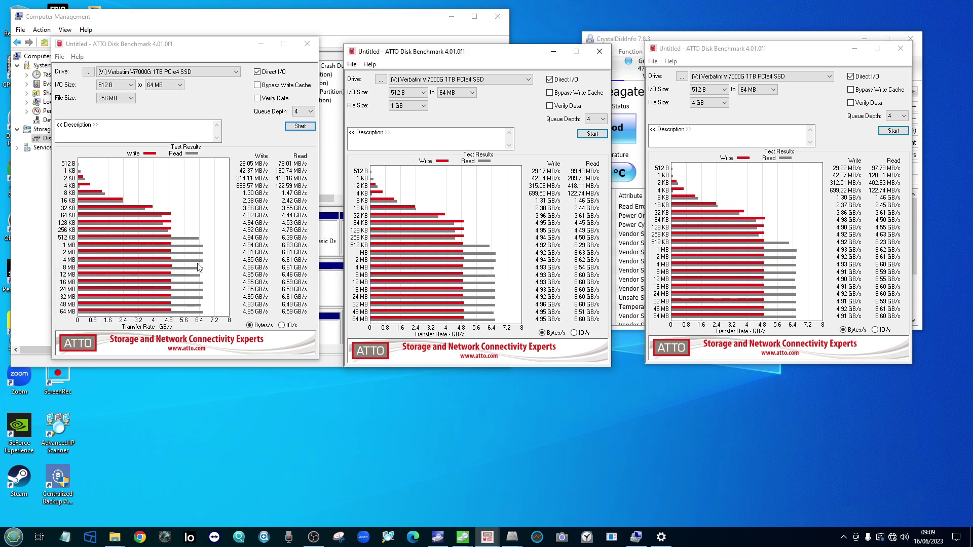
Switch the 256 MB, 1 GB and 4 GB ATTO results to IO/s
click(282, 325)
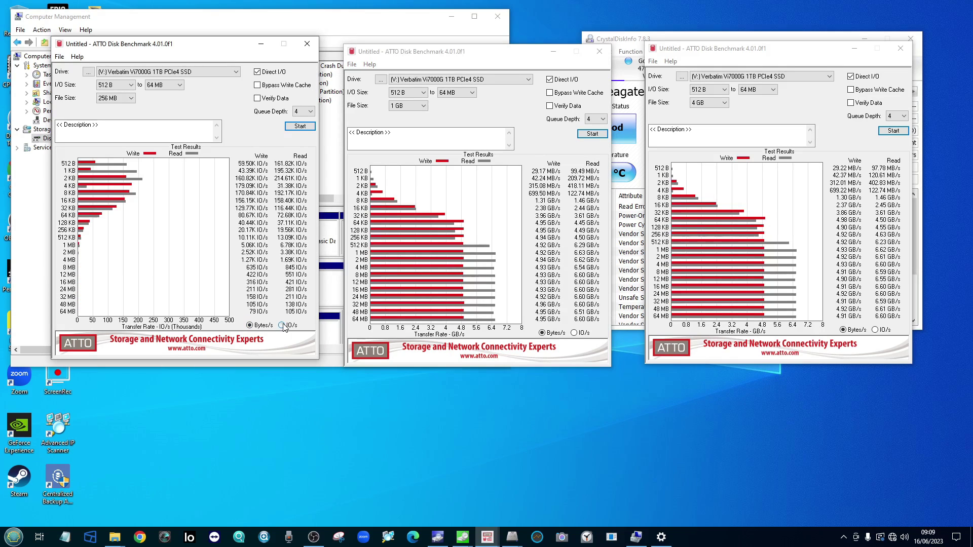
click(574, 333)
click(875, 330)
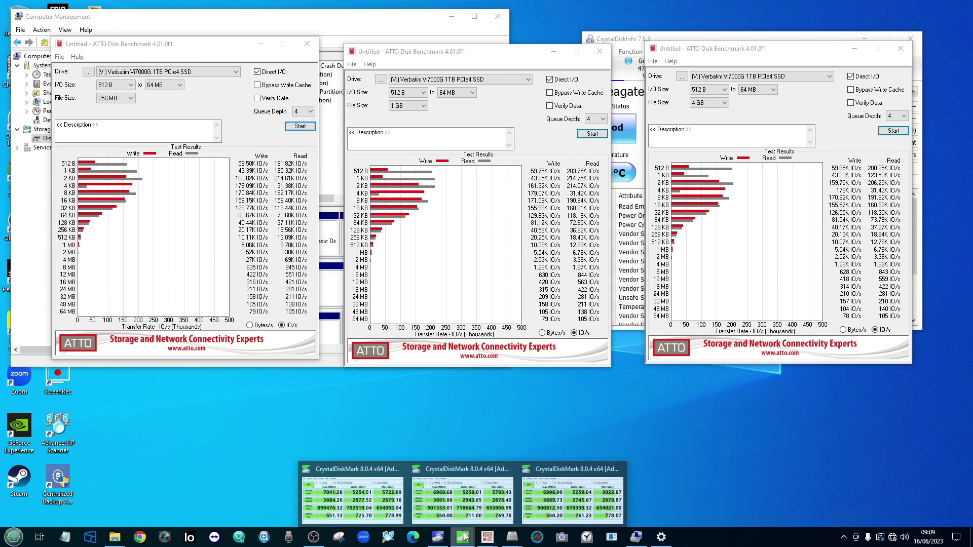
Confirm the 1 GB run's file size, show it in Bytes/s again, and minimise the windows
click(478, 489)
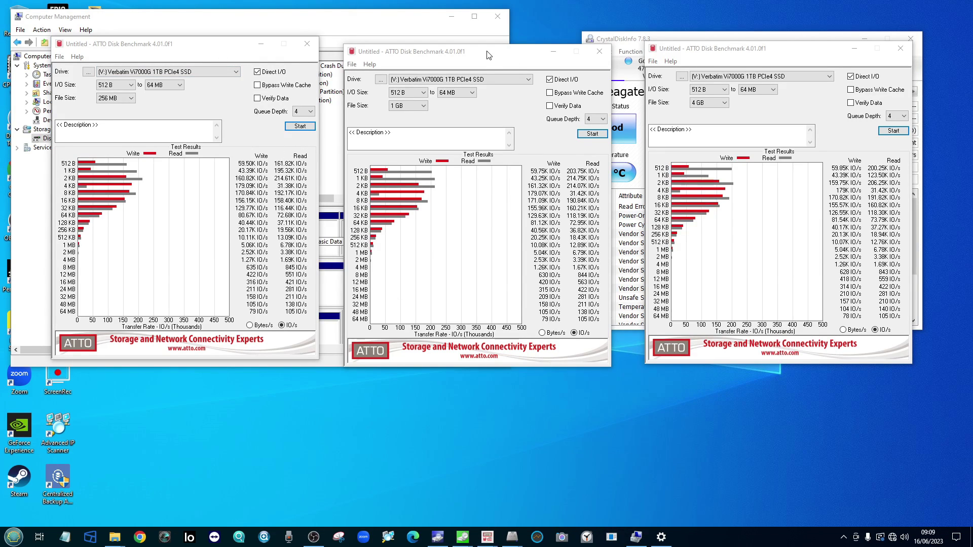
drag(488, 54, 494, 153)
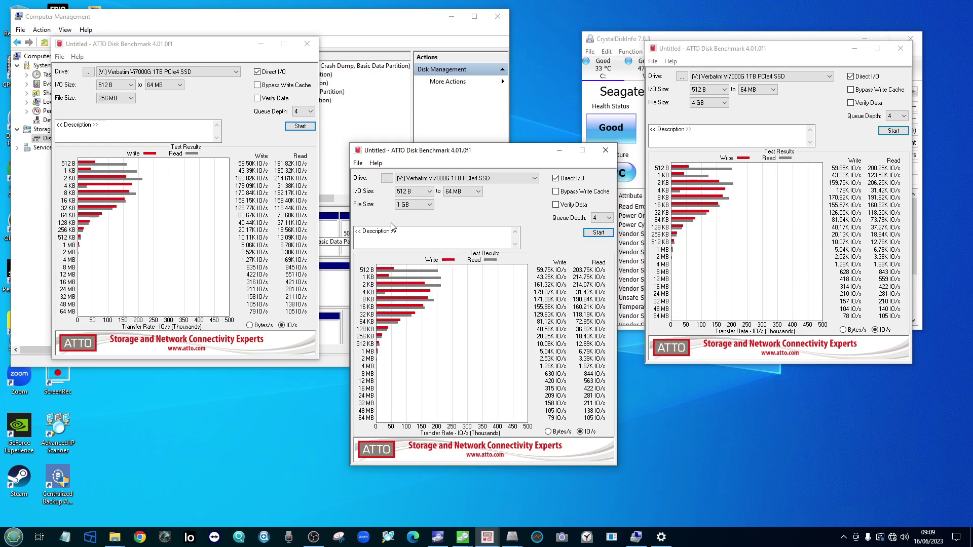
click(416, 204)
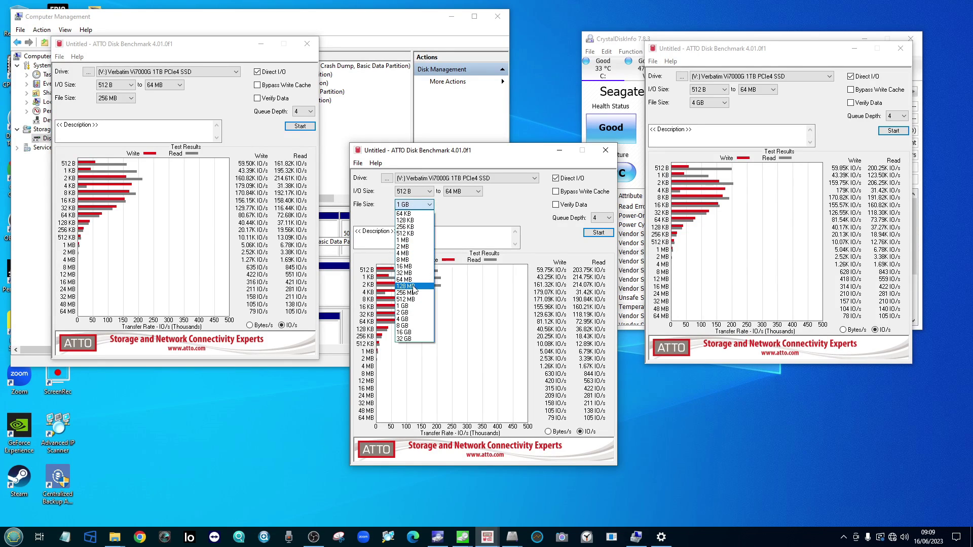
click(506, 202)
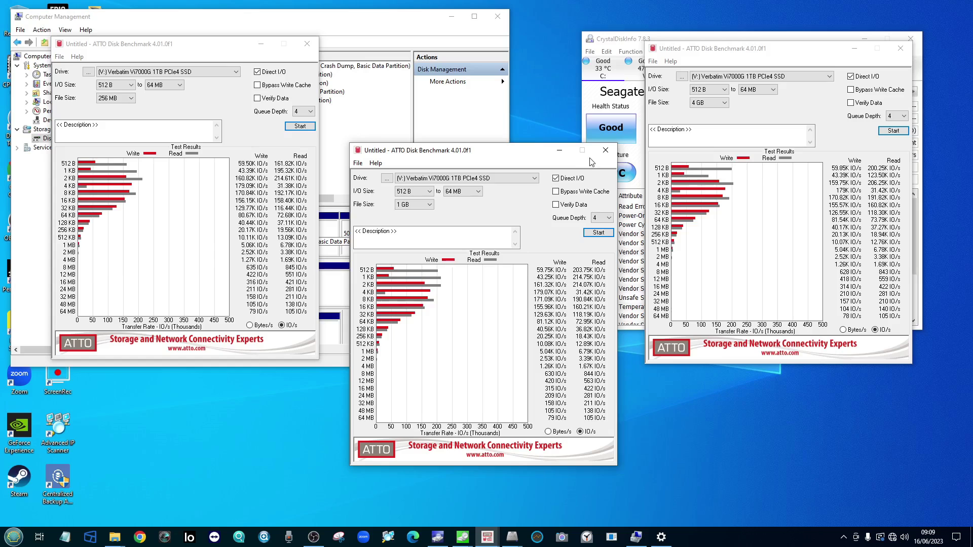
drag(530, 155, 533, 55)
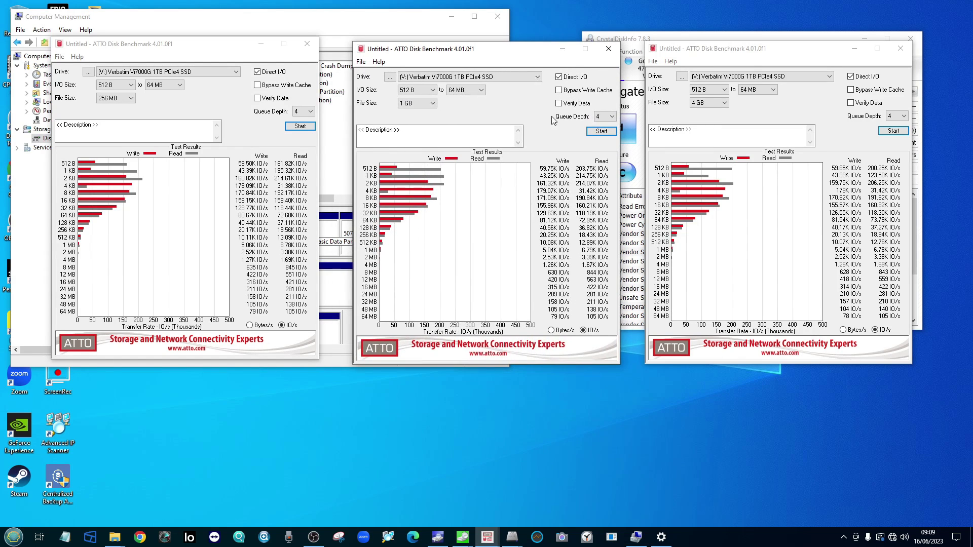
click(552, 331)
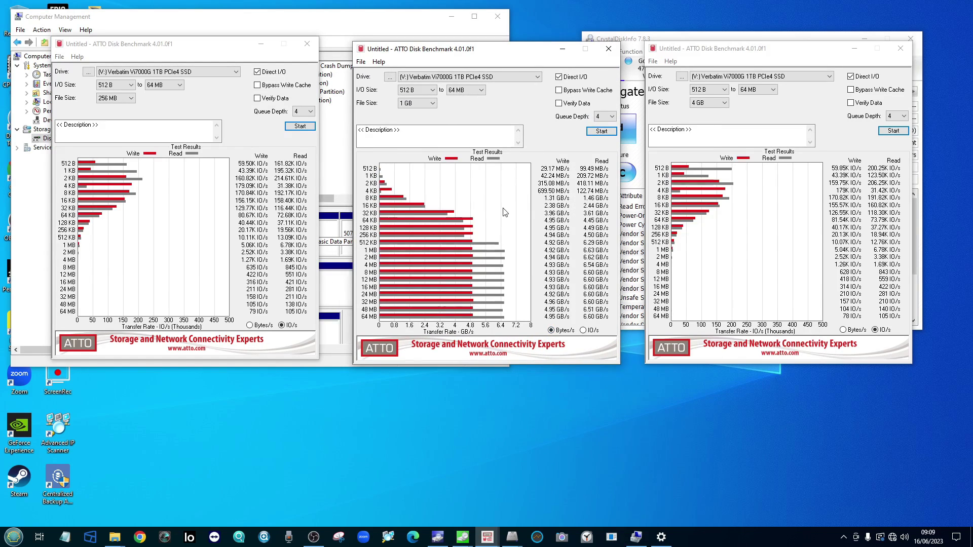
click(261, 43)
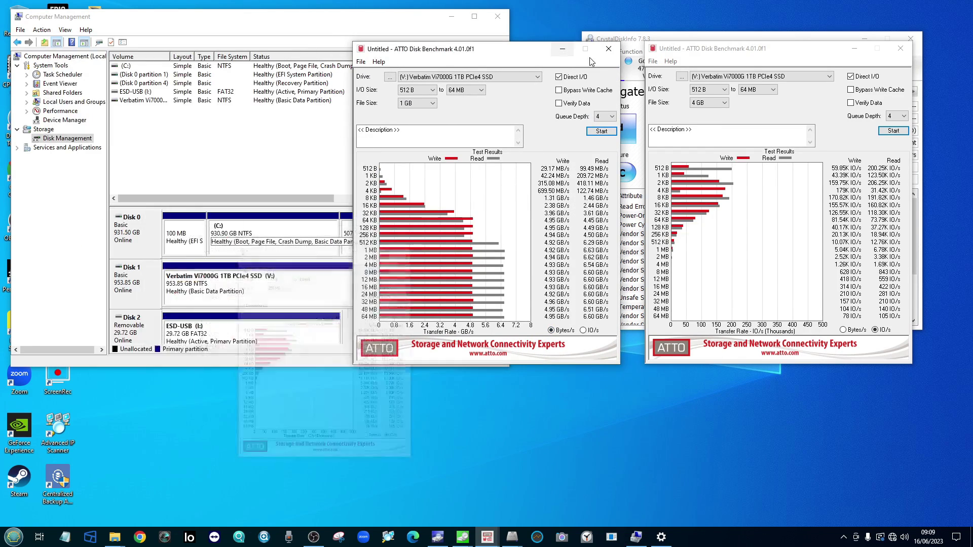
Minimize the ATTO results, restore the 1GB, 3GB and 5GB AS SSD windows, and move the 3GB one to the top
click(562, 49)
click(854, 48)
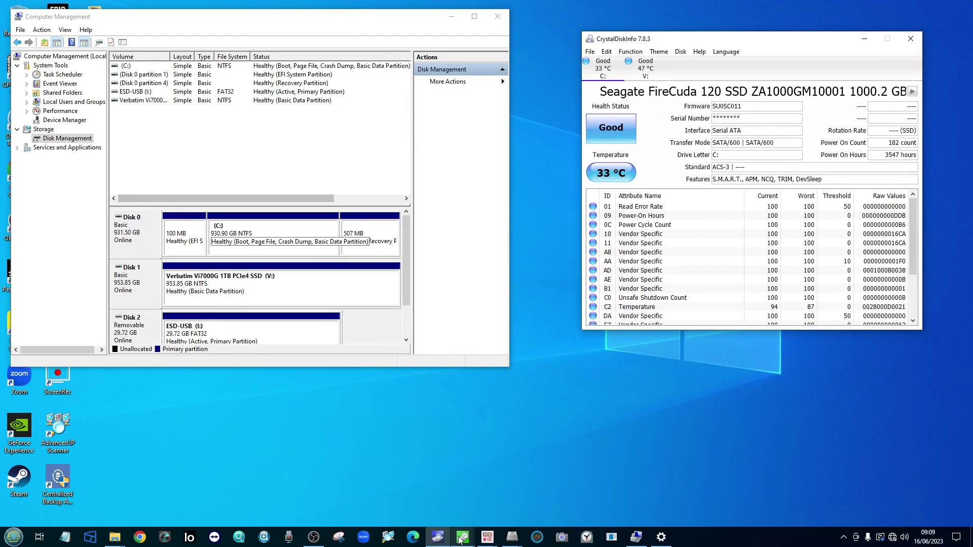
mouse_move(512, 538)
click(446, 494)
click(504, 479)
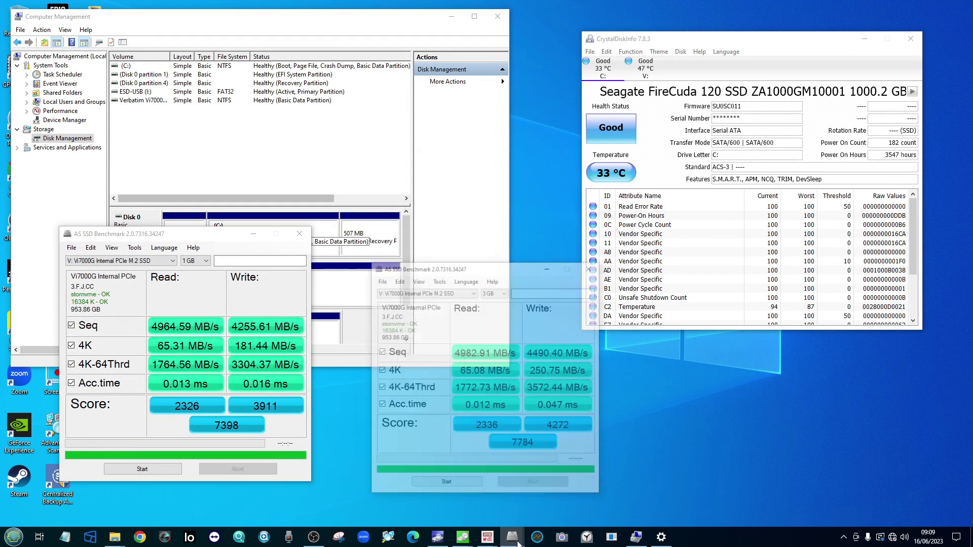
click(565, 478)
drag(515, 235, 520, 79)
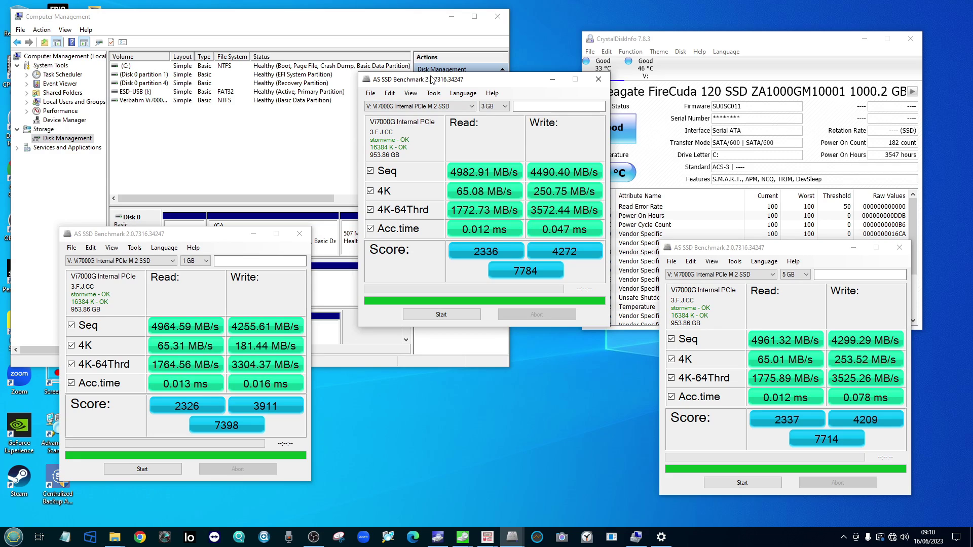
drag(431, 80, 432, 88)
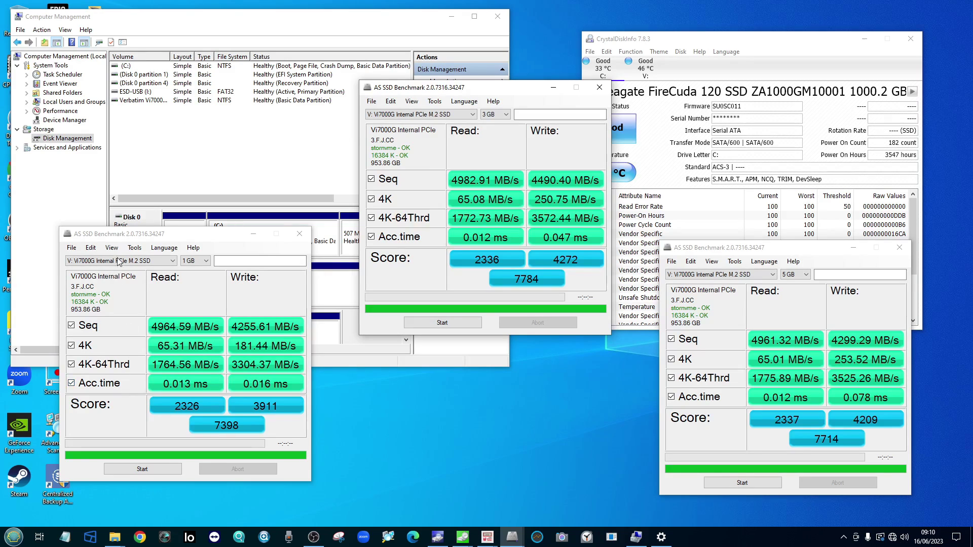
Bring CrystalDiskInfo forward, then close or minimize the 1GB, 3GB and 5GB AS SSD result windows
click(757, 31)
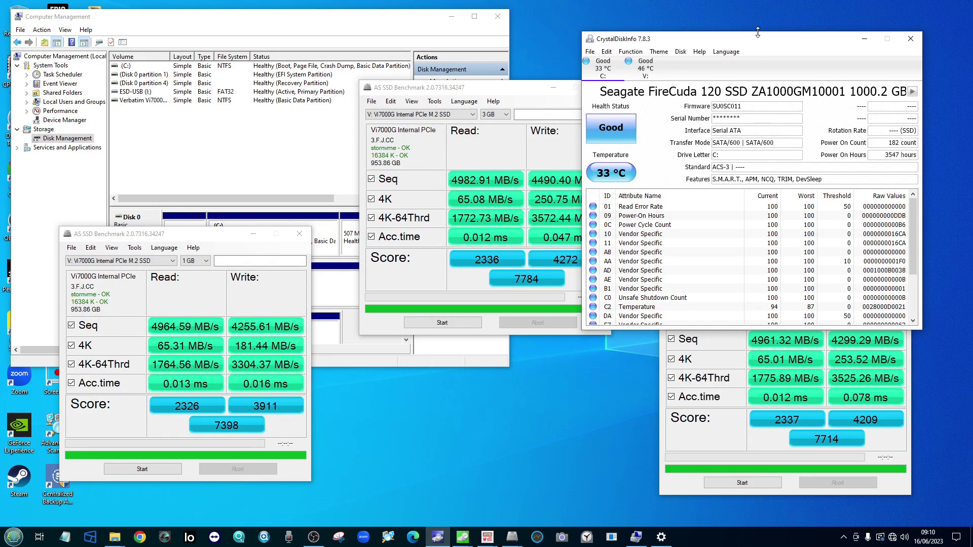
click(571, 92)
click(600, 87)
click(299, 233)
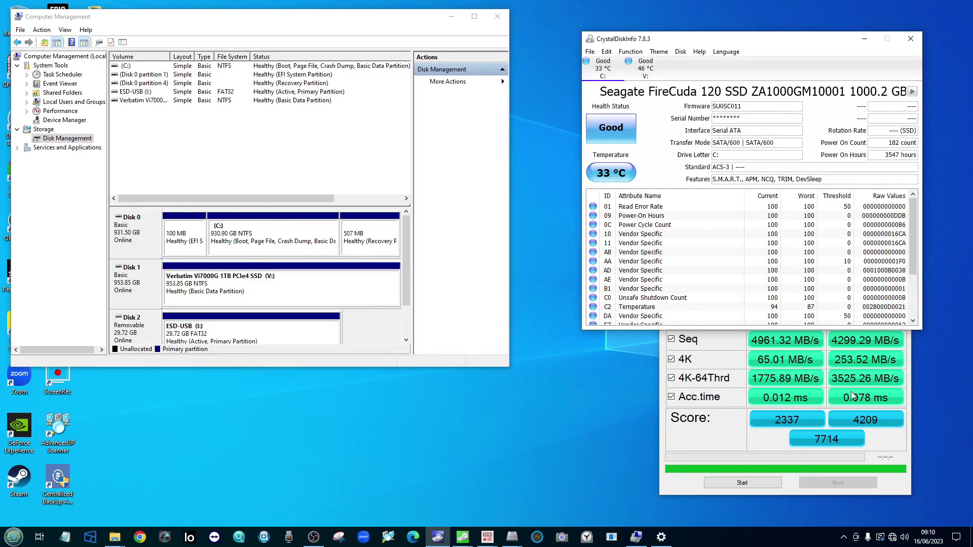
click(892, 447)
drag(811, 248, 562, 182)
click(603, 182)
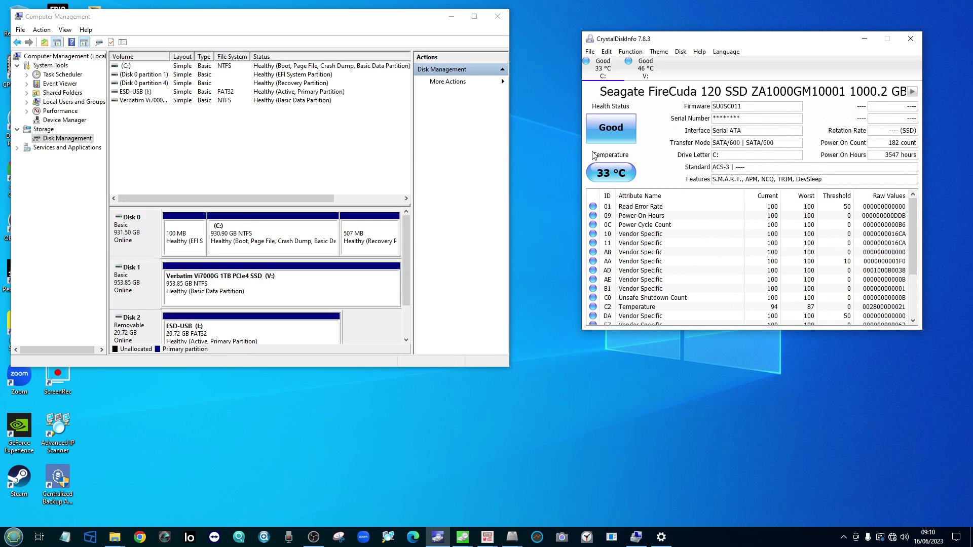
Open the temperature history graph for the Vi7000G drive via Function > Graph
click(665, 53)
click(661, 53)
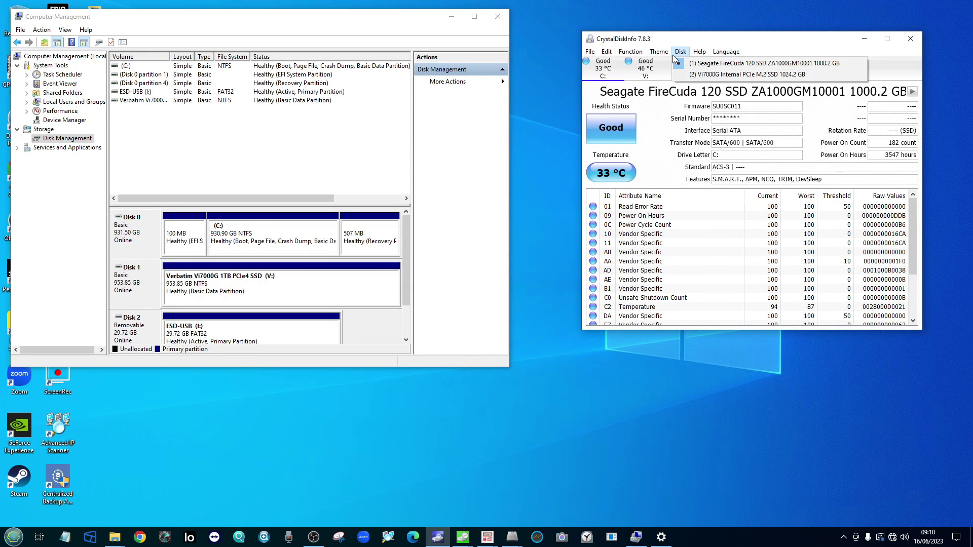
click(640, 52)
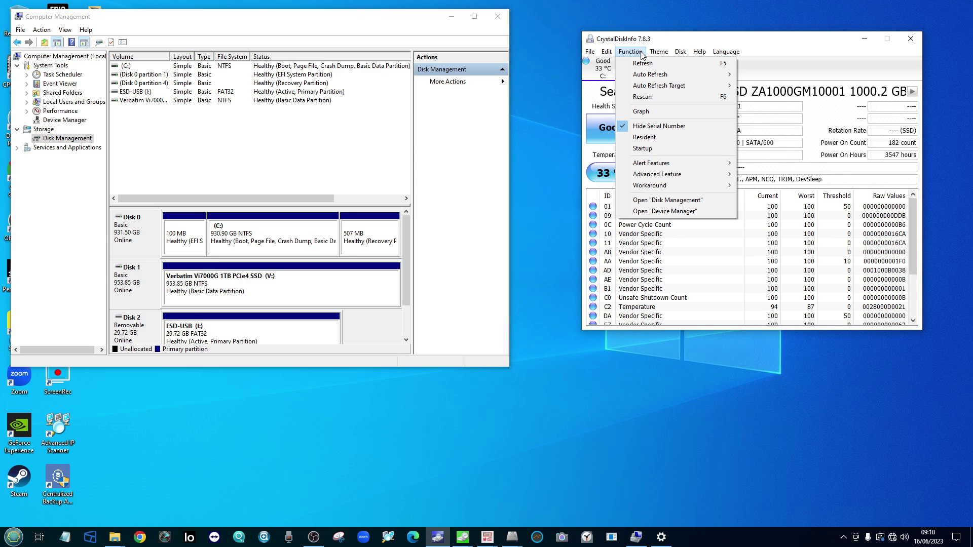
click(667, 113)
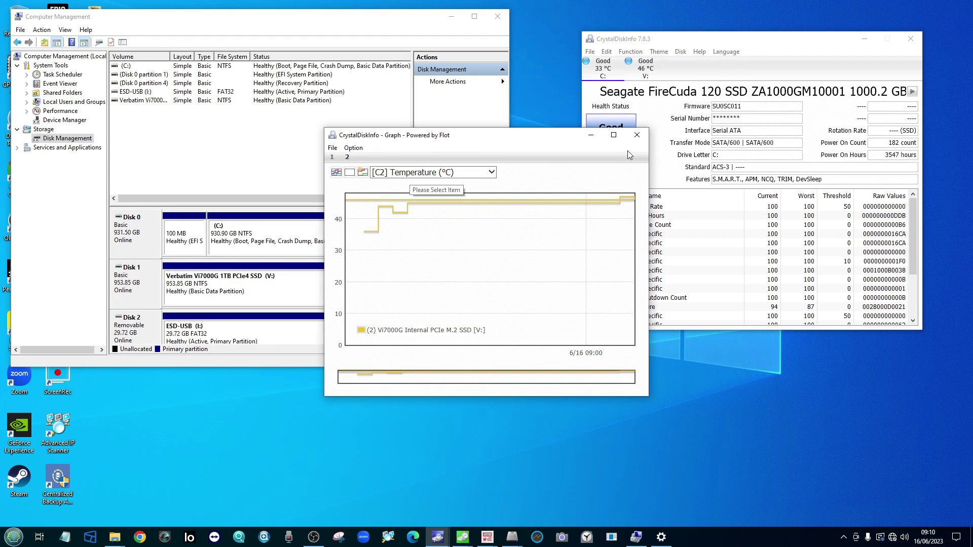
Maximize the Graph window and box-zoom into the Vi7000G's temperature rise steps
click(613, 135)
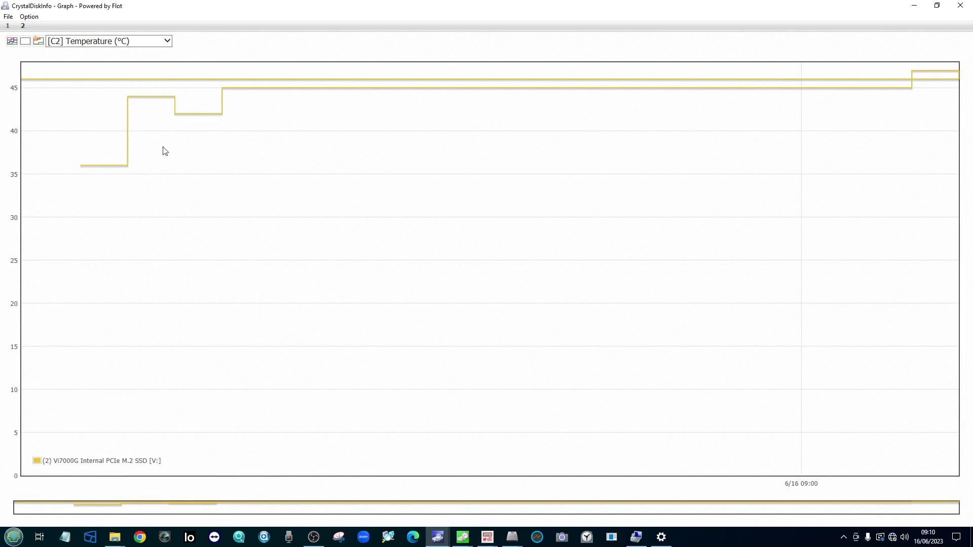
mouse_move(84, 68)
mouse_down()
mouse_move(150, 115)
mouse_move(252, 233)
mouse_move(238, 233)
mouse_move(487, 283)
mouse_move(970, 281)
mouse_up()
mouse_move(947, 169)
mouse_down()
mouse_move(863, 271)
mouse_move(863, 172)
mouse_up()
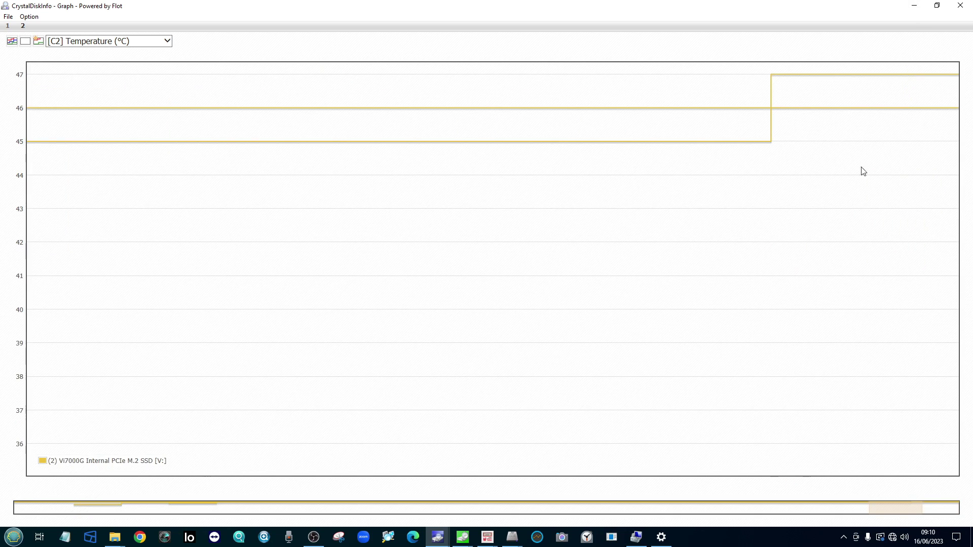
mouse_move(648, 240)
mouse_down()
mouse_move(898, 61)
mouse_move(959, 61)
mouse_up()
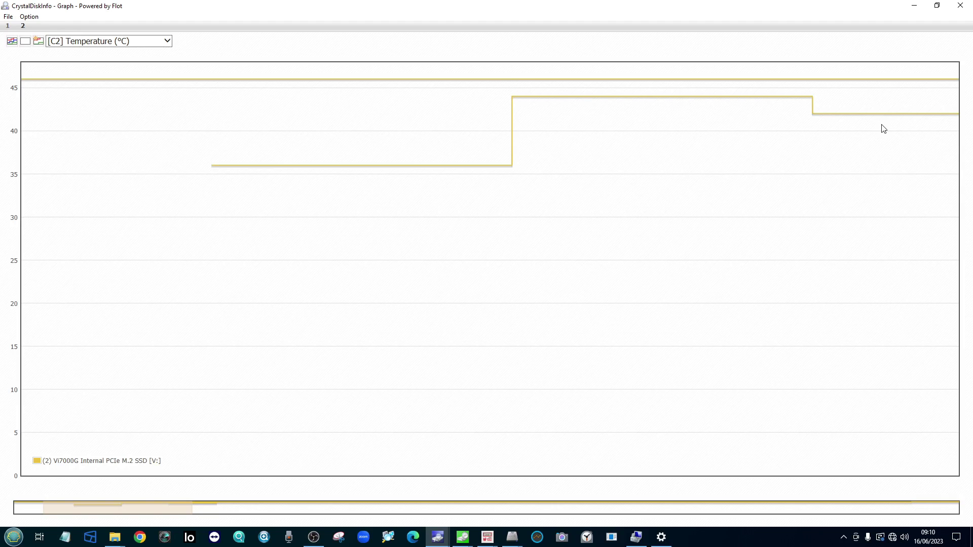
Restore and close the temperature graph, then shift the CrystalDiskInfo main window up-left
click(934, 9)
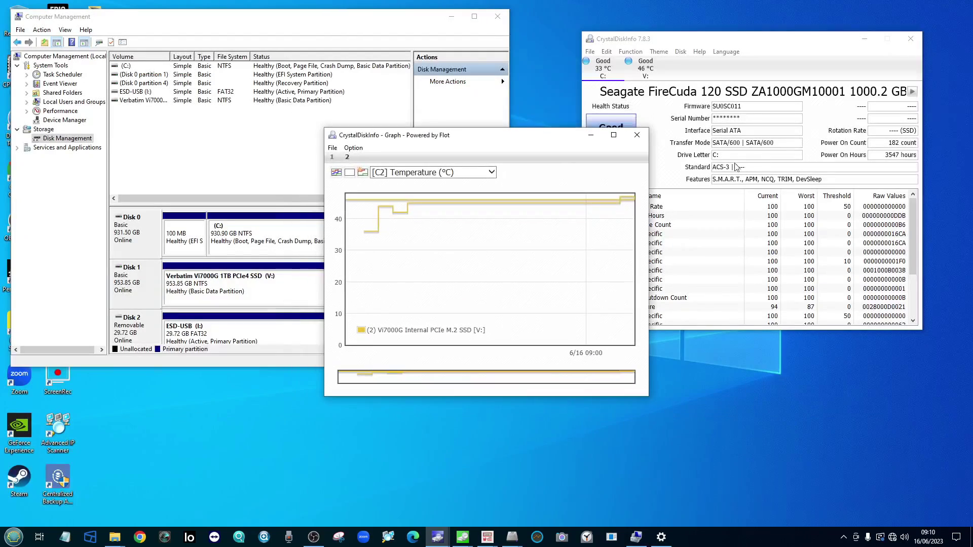
click(633, 134)
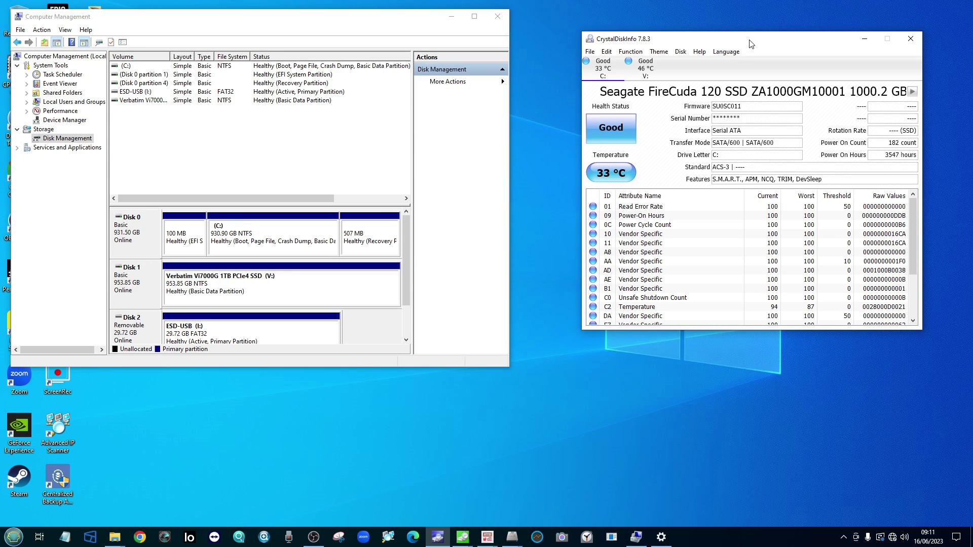
drag(750, 43, 687, 35)
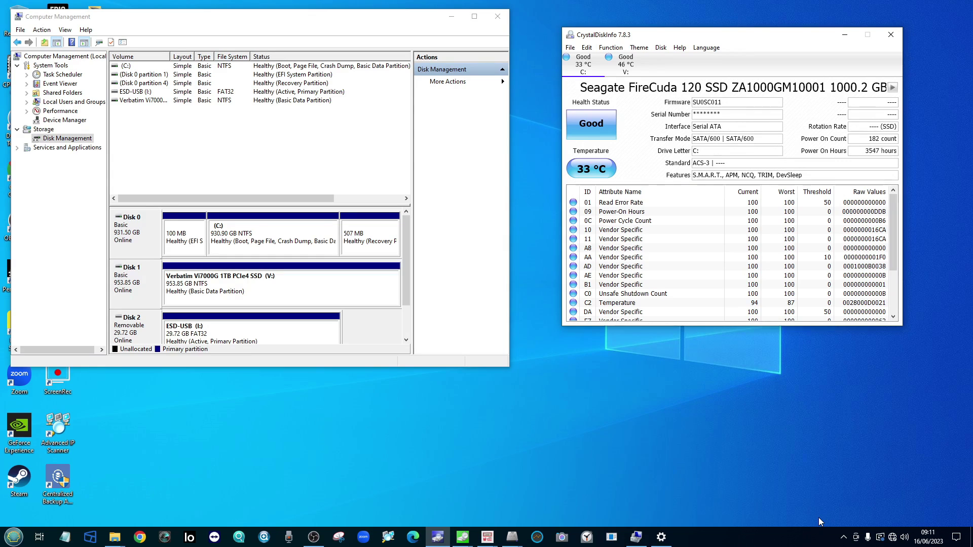
Show the Vi7000G V: drive's health details and reopen its temperature graph
click(627, 61)
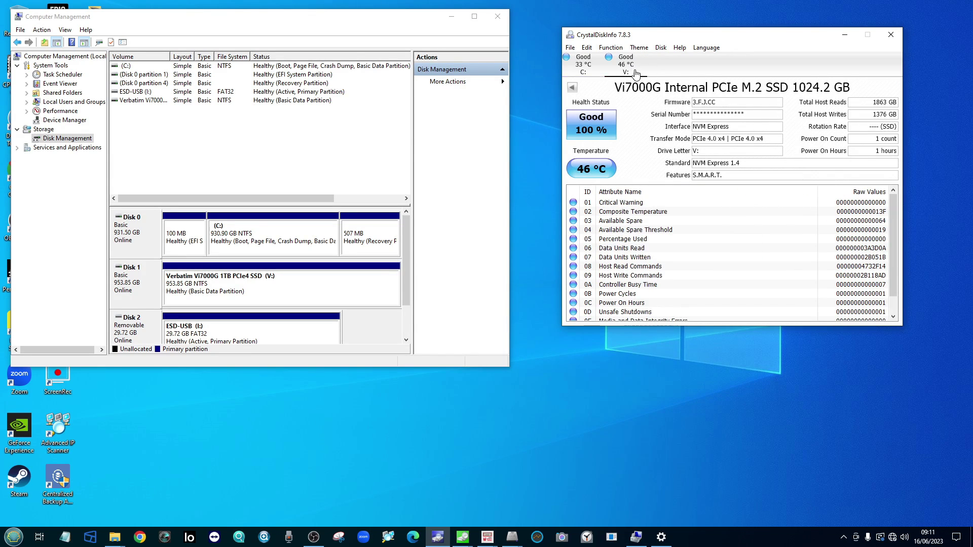
click(610, 48)
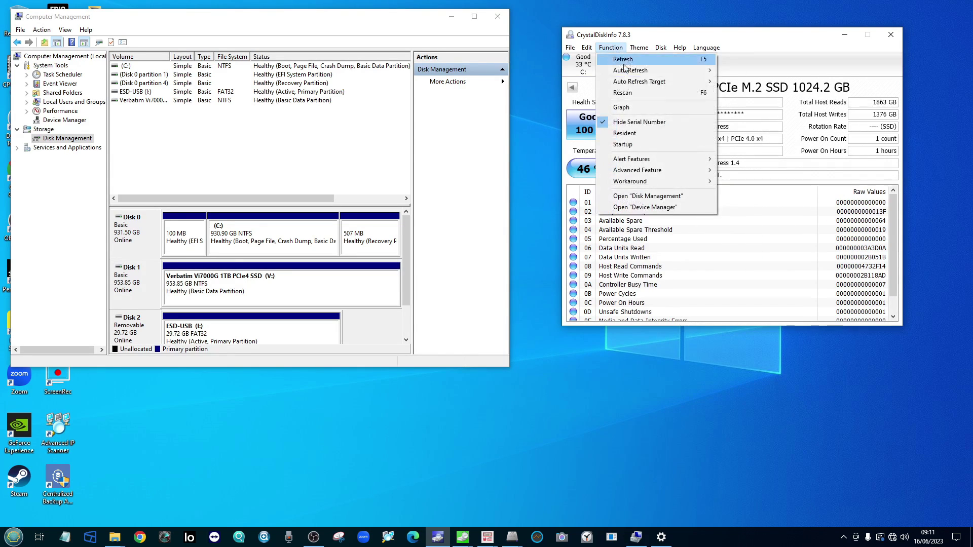
click(648, 108)
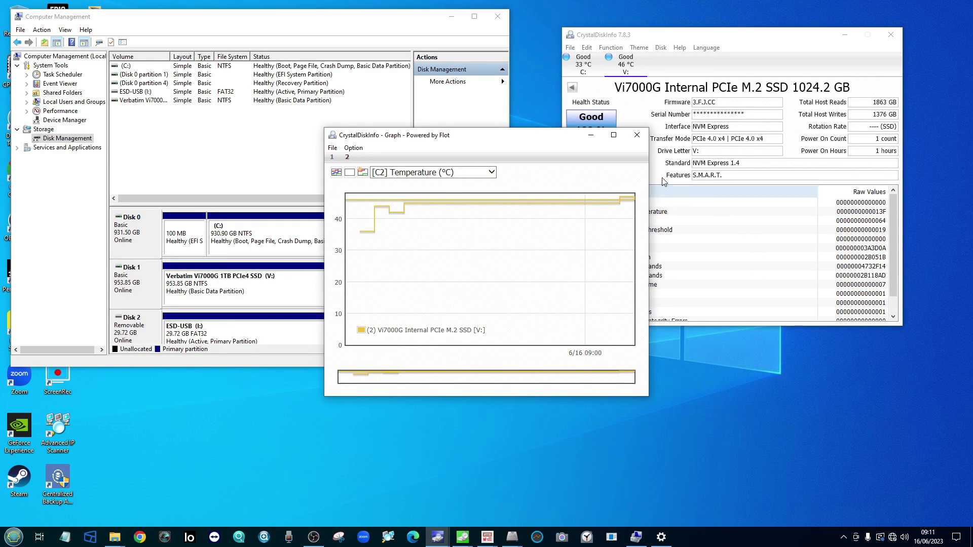
Arrange the Graph window and main drive-info window so both are visible side by side
mouse_move(572, 141)
mouse_down()
mouse_move(584, 198)
mouse_move(564, 174)
mouse_move(417, 89)
mouse_move(418, 98)
mouse_up()
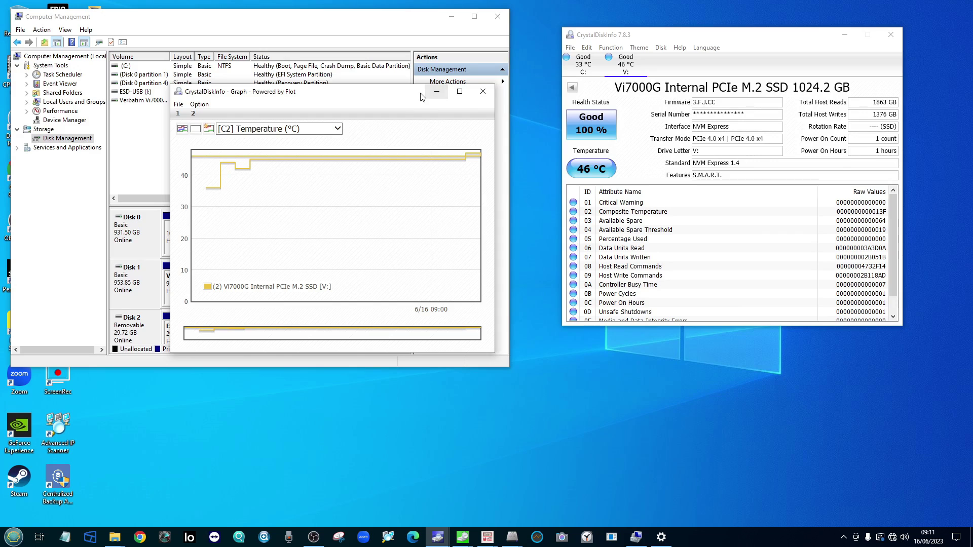
drag(409, 95, 450, 125)
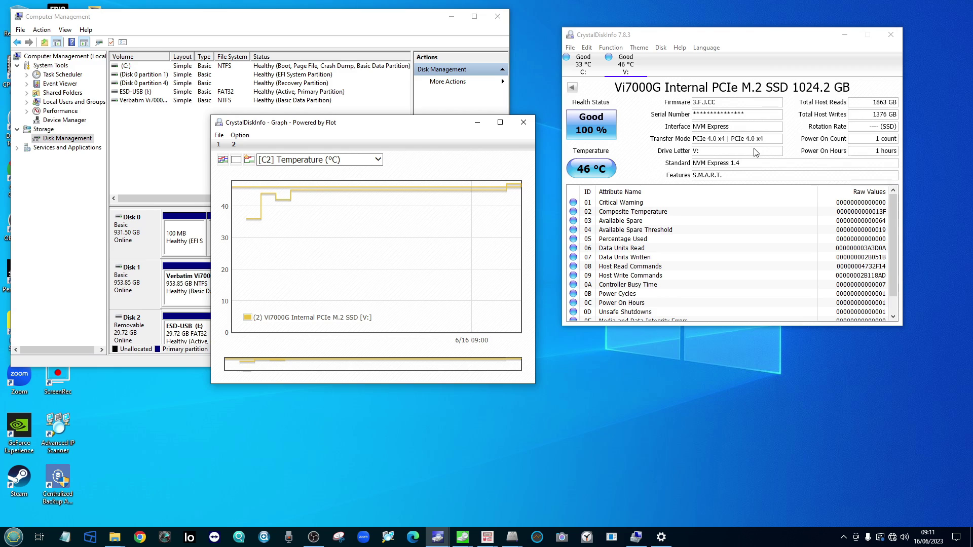
drag(436, 124, 448, 121)
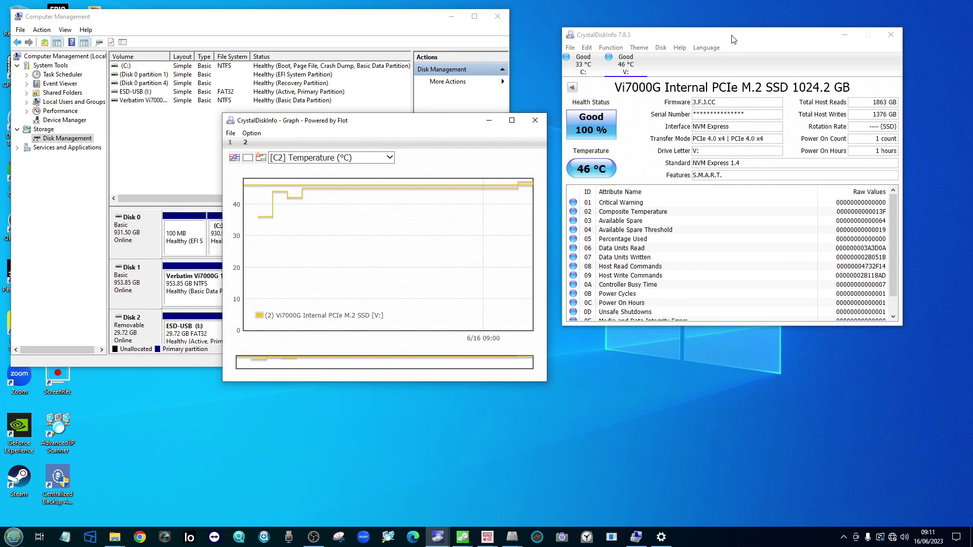
drag(743, 39, 765, 47)
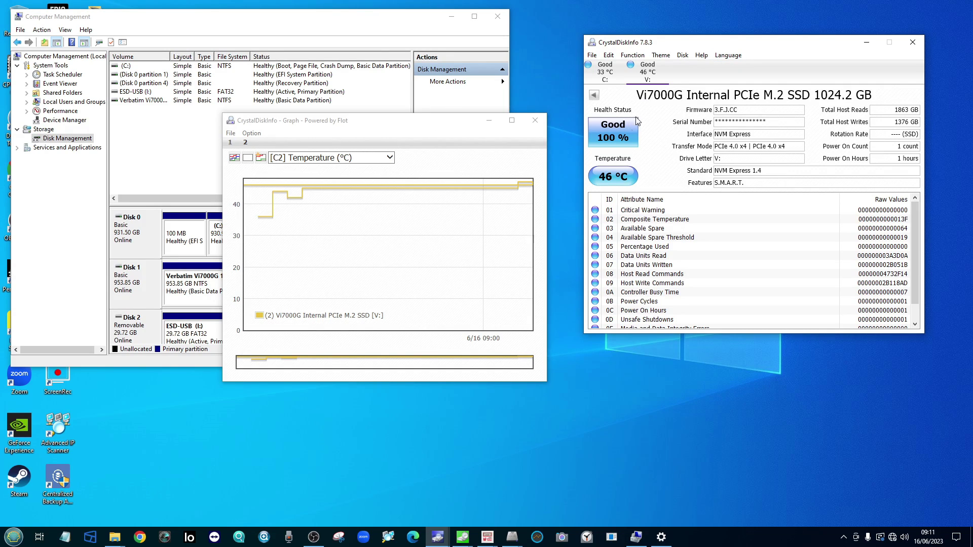
drag(451, 129, 479, 146)
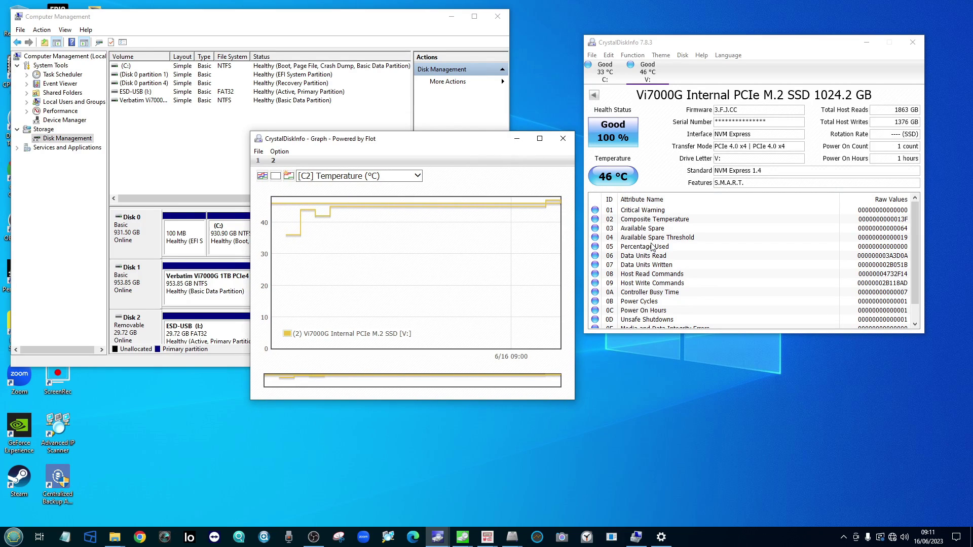